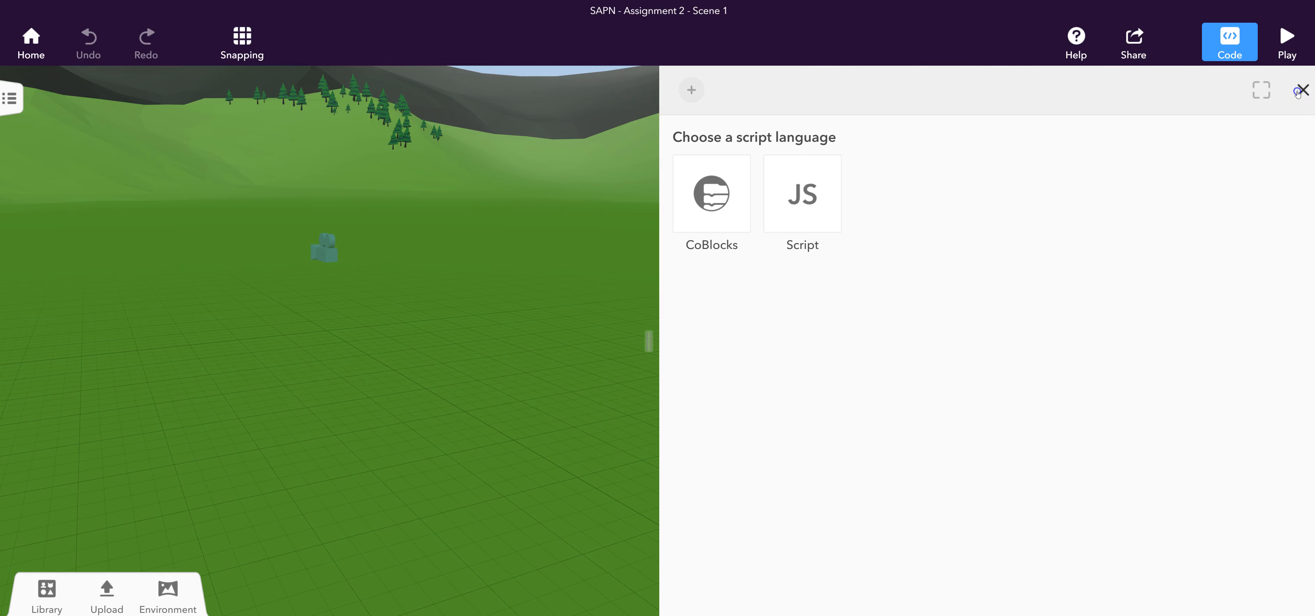
Place a Regular boy character from the library on the grass beside the camera and preview the scene.
left_click(46, 592)
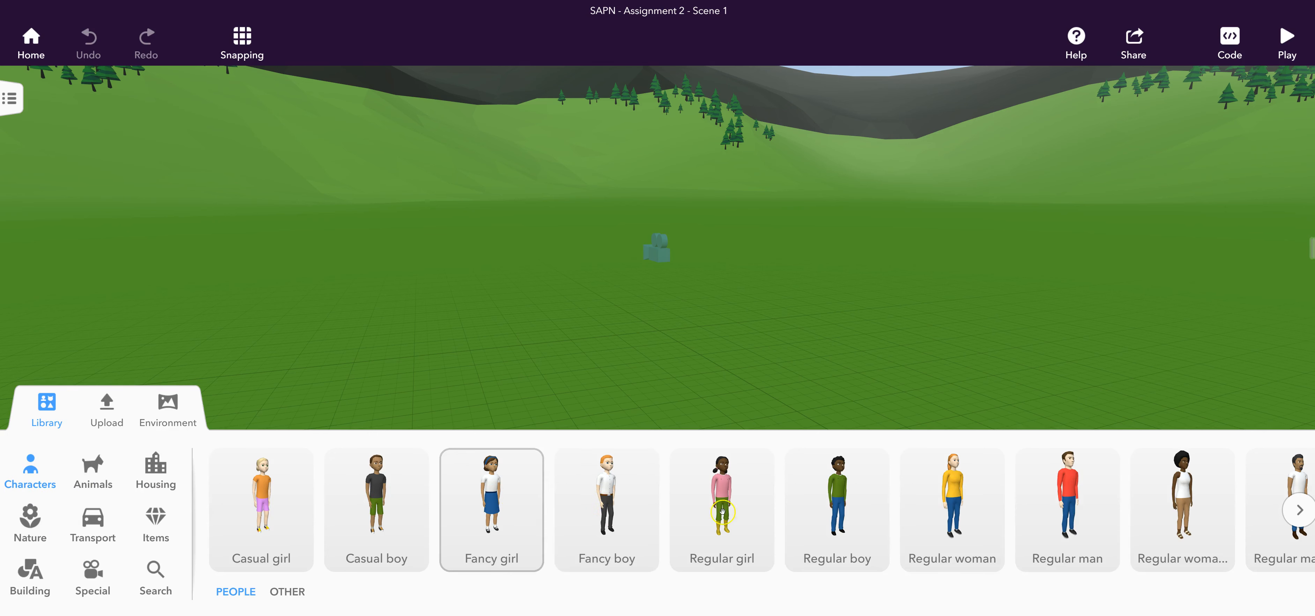
left_click(815, 502)
left_click_drag(815, 502, 627, 222)
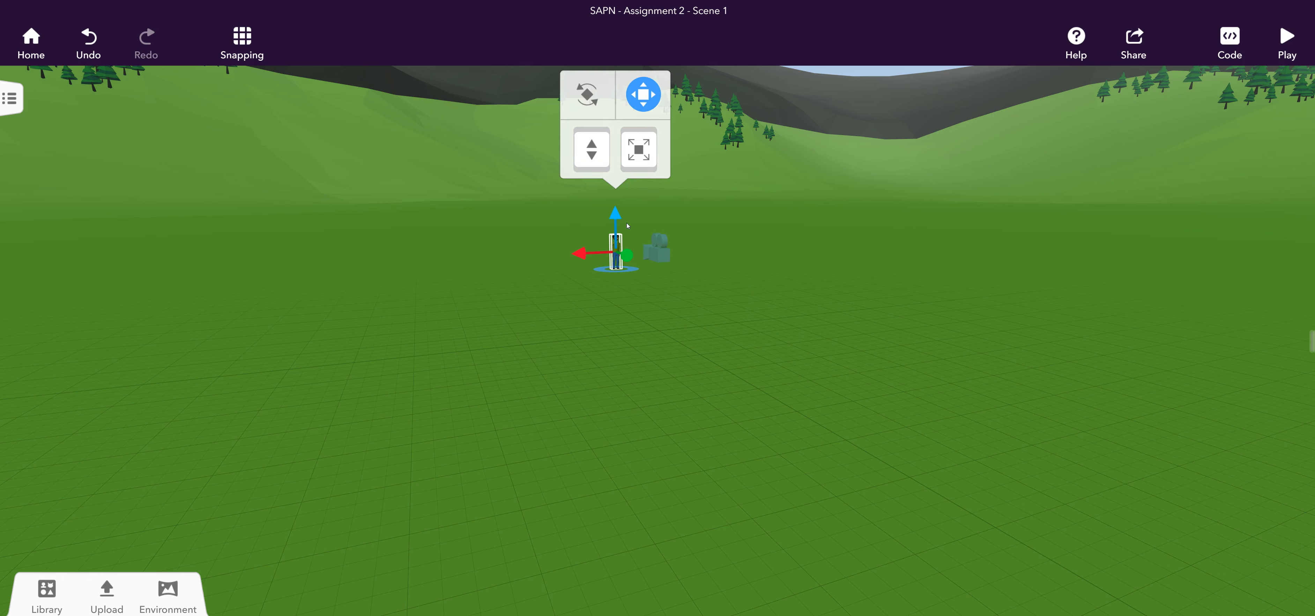
left_click(1283, 40)
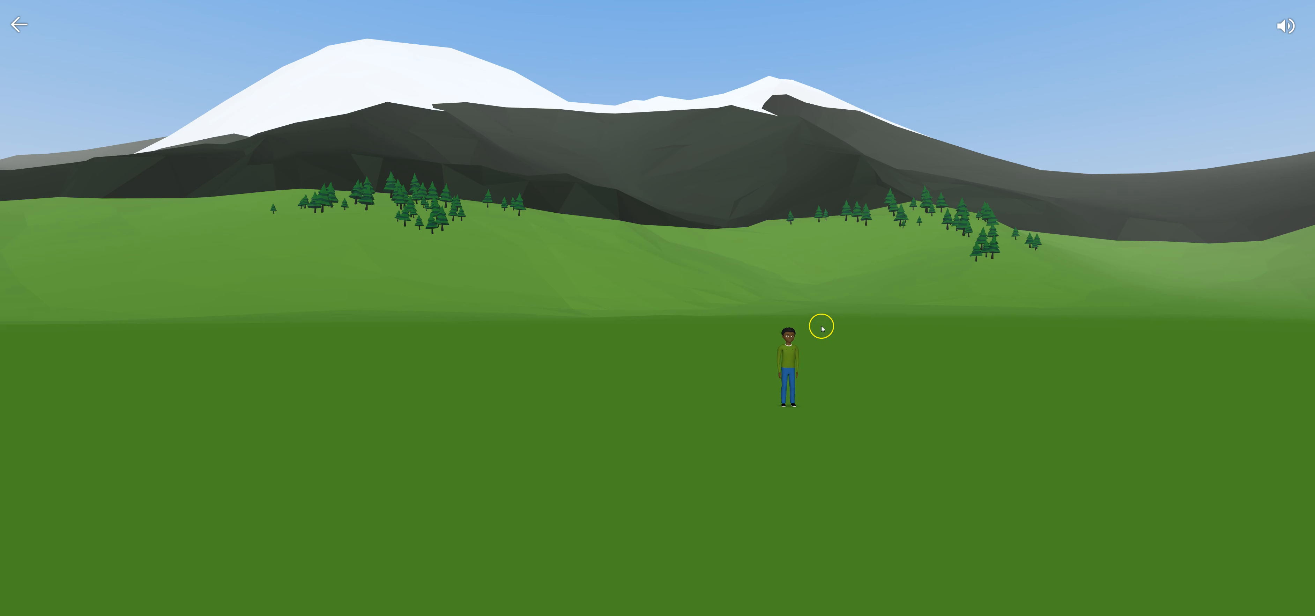
left_click(20, 24)
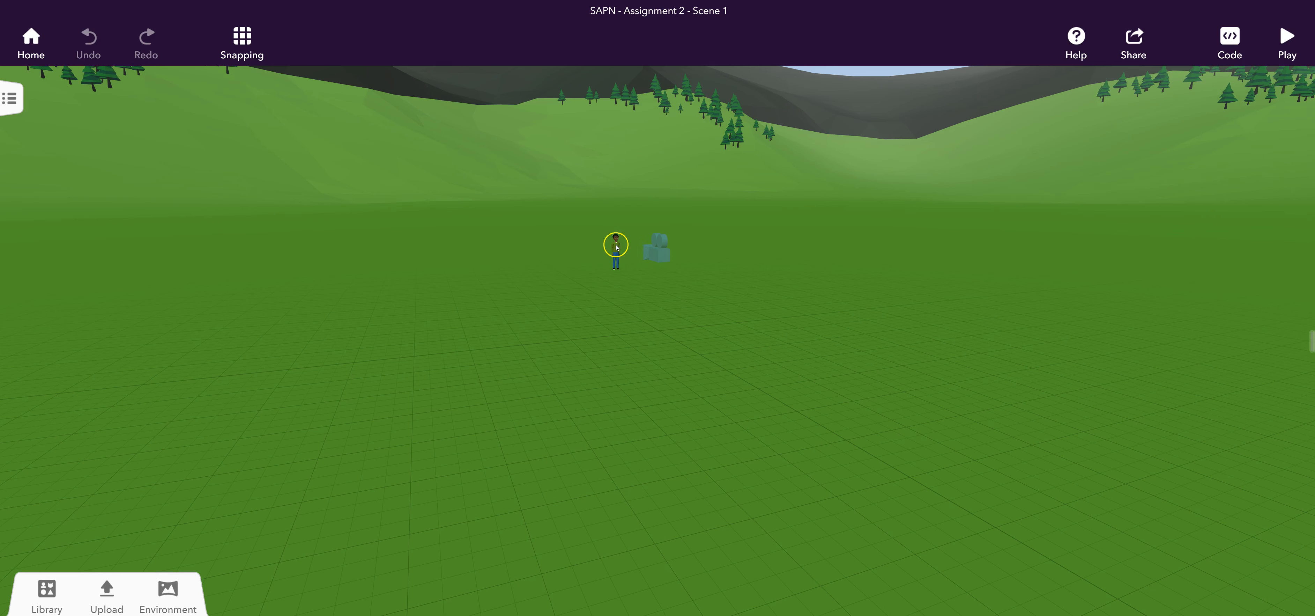
left_click(617, 246)
left_click(592, 180)
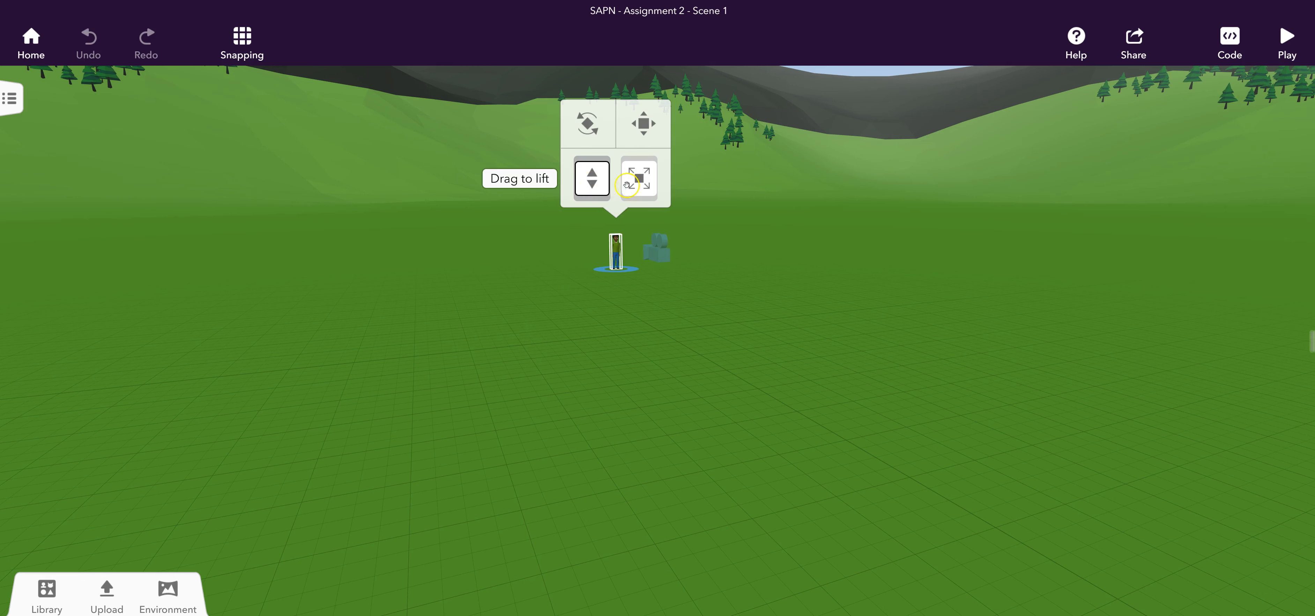
left_click(641, 182)
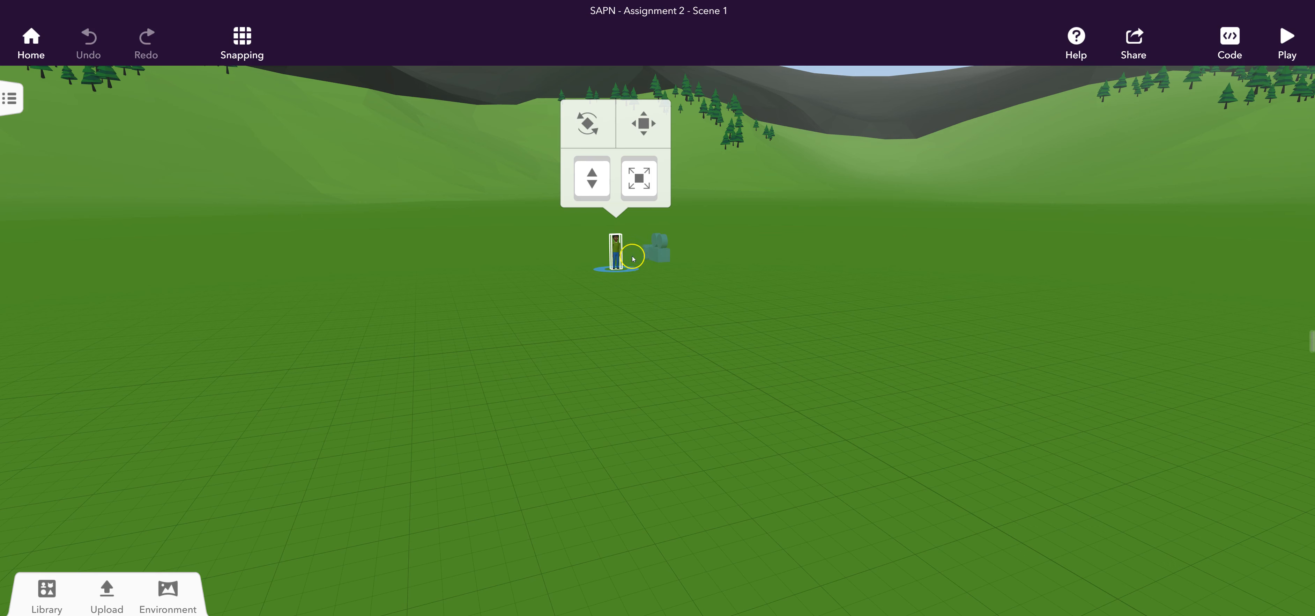
left_click(617, 254)
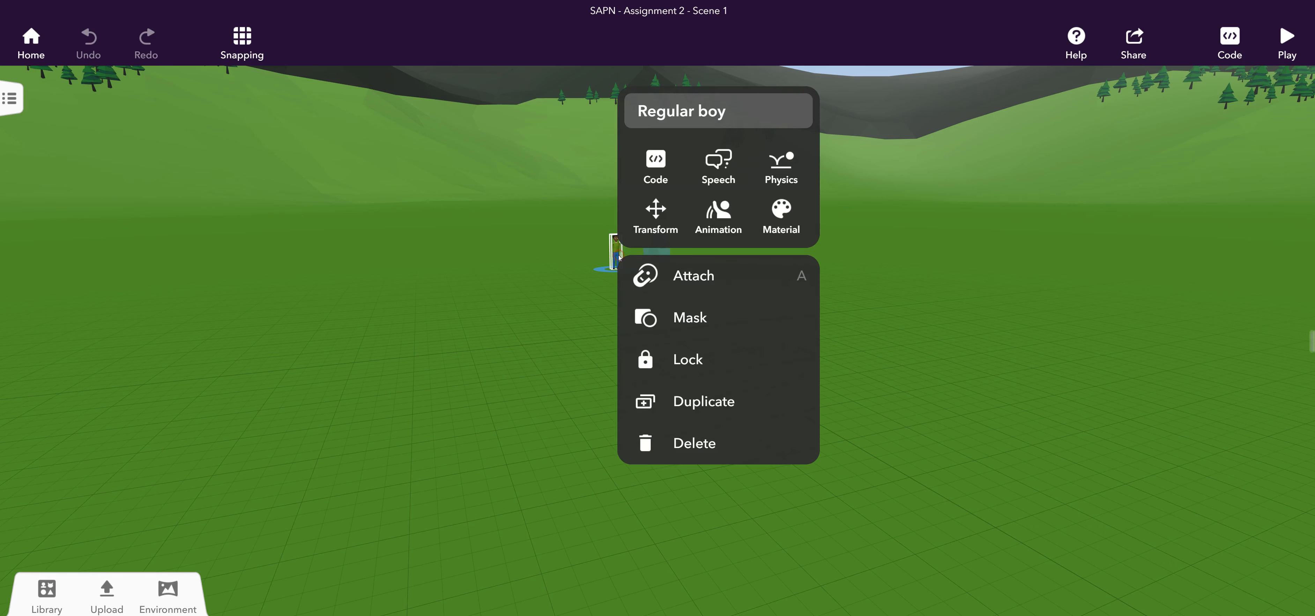
left_click(616, 253)
left_click(614, 252)
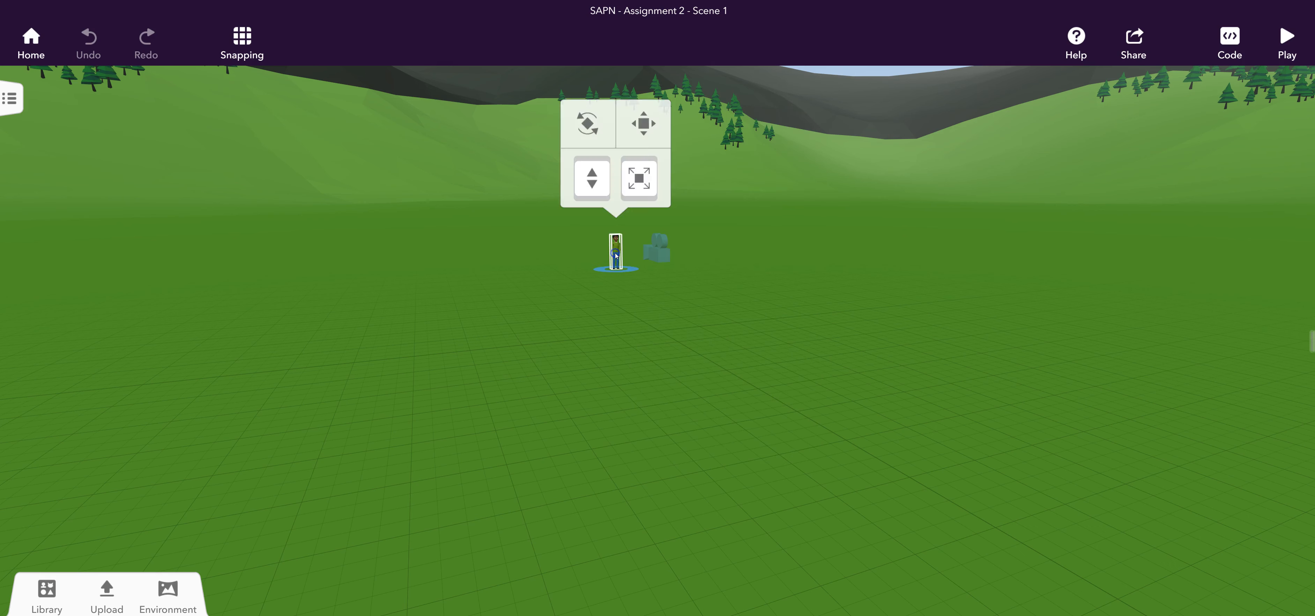
Give the Regular boy the Dance fun action animation and play the scene to preview it.
left_click(616, 255)
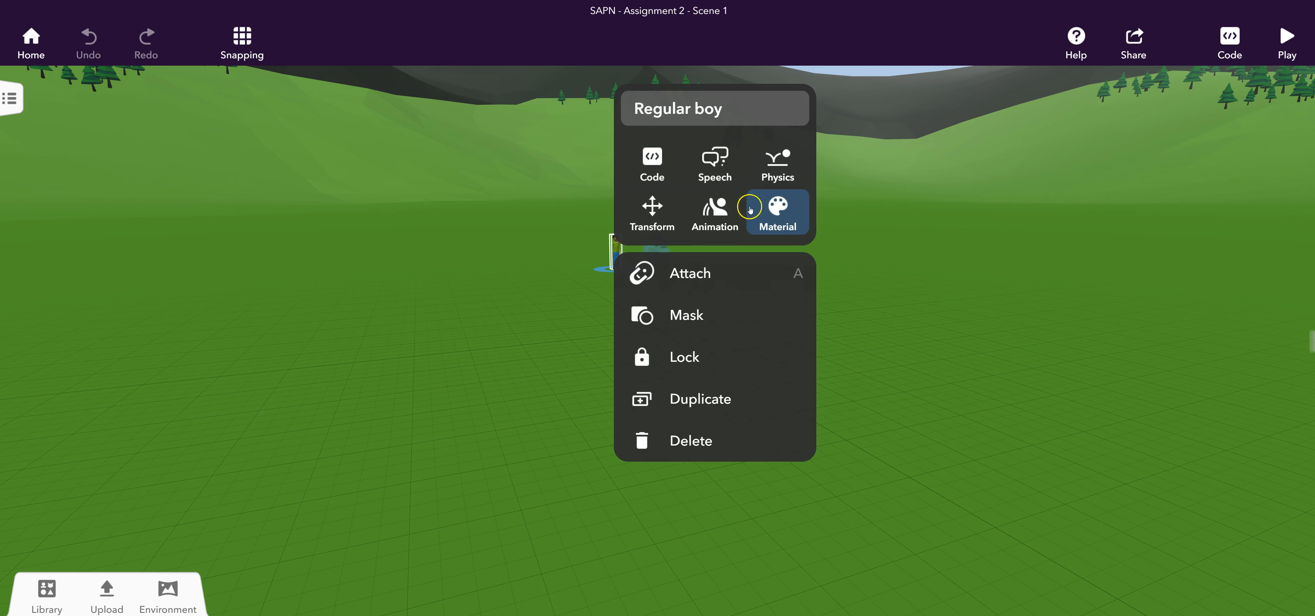
left_click(725, 214)
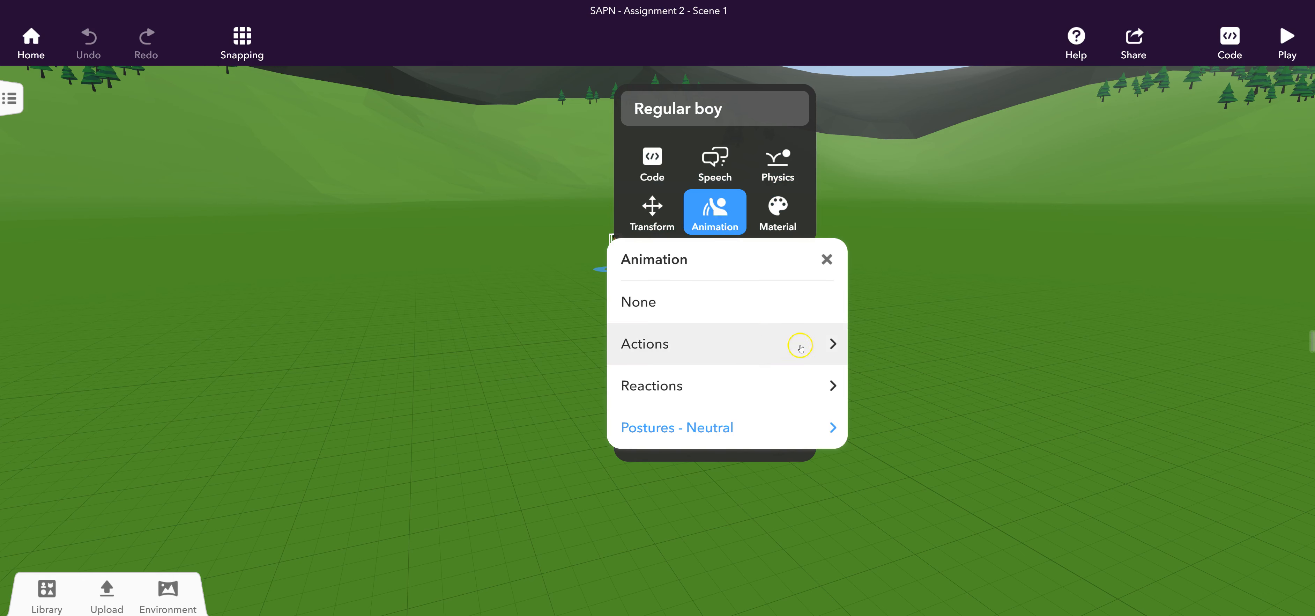
left_click(831, 344)
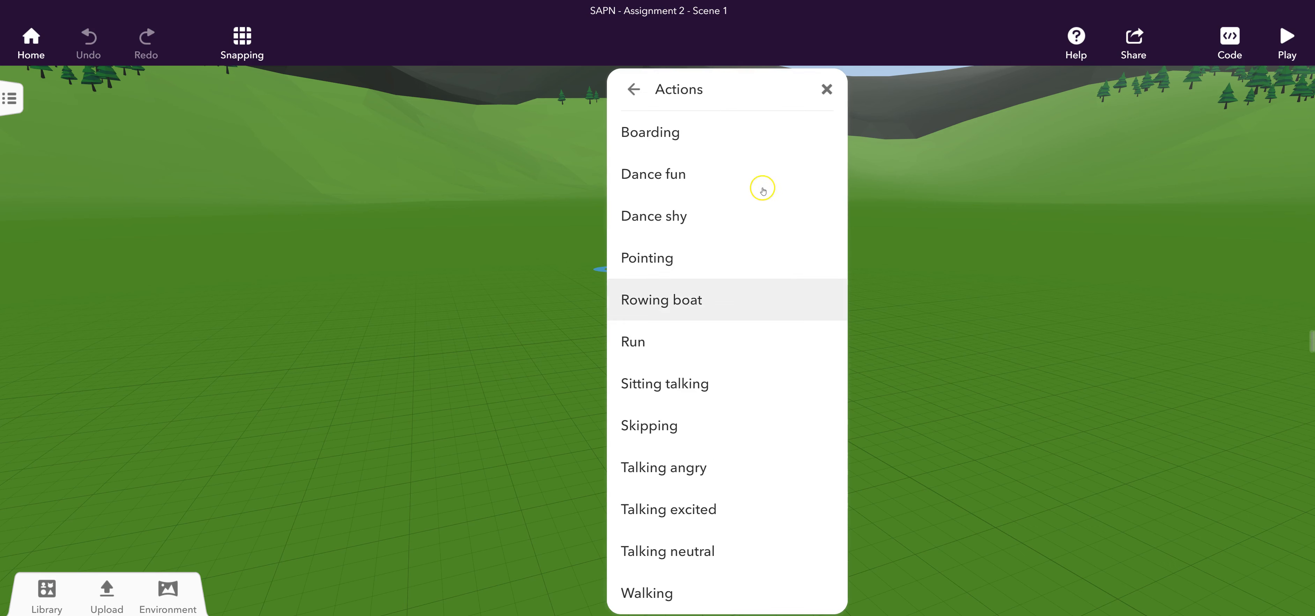
left_click(762, 177)
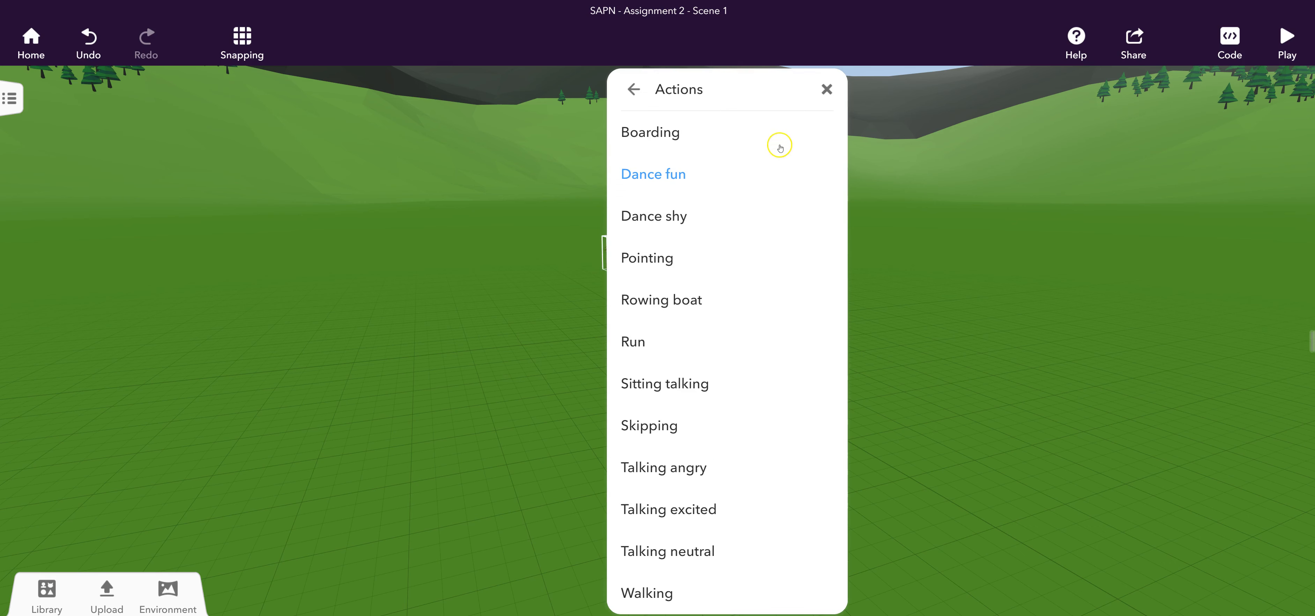
left_click(827, 90)
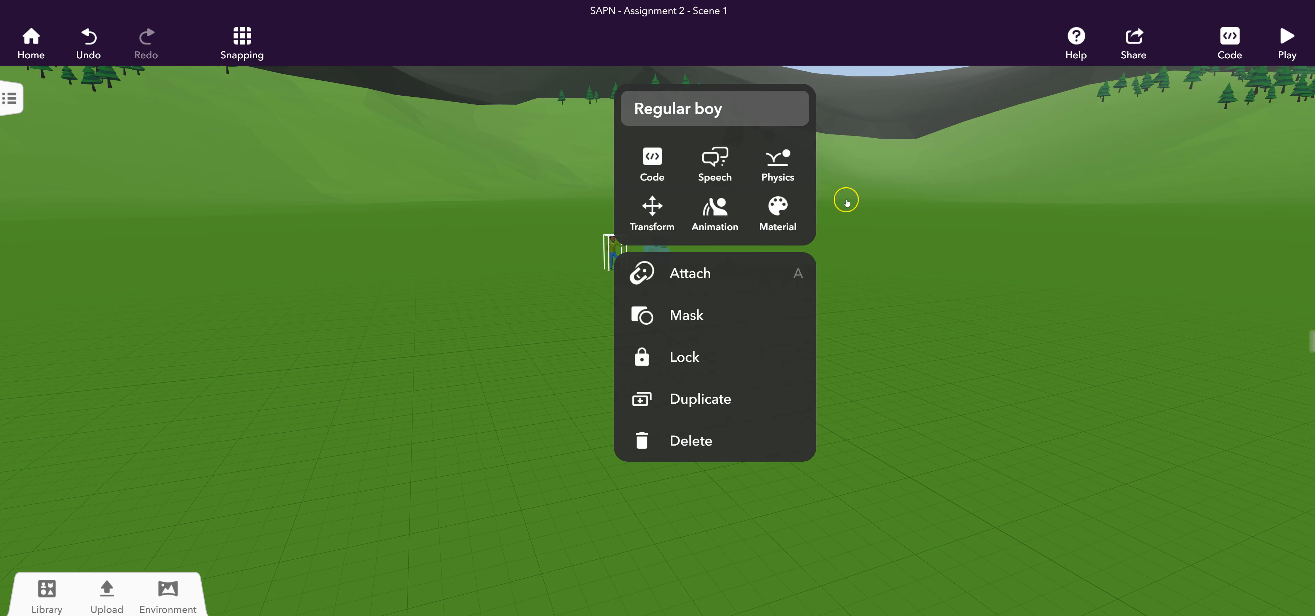
left_click(871, 293)
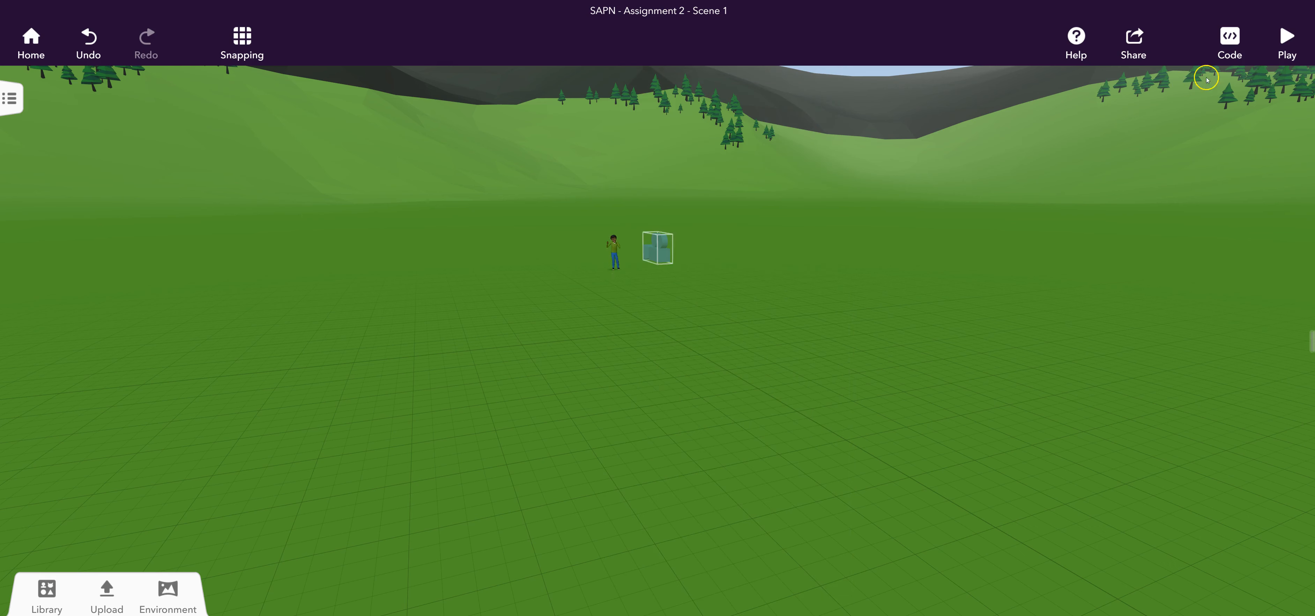
left_click(1281, 49)
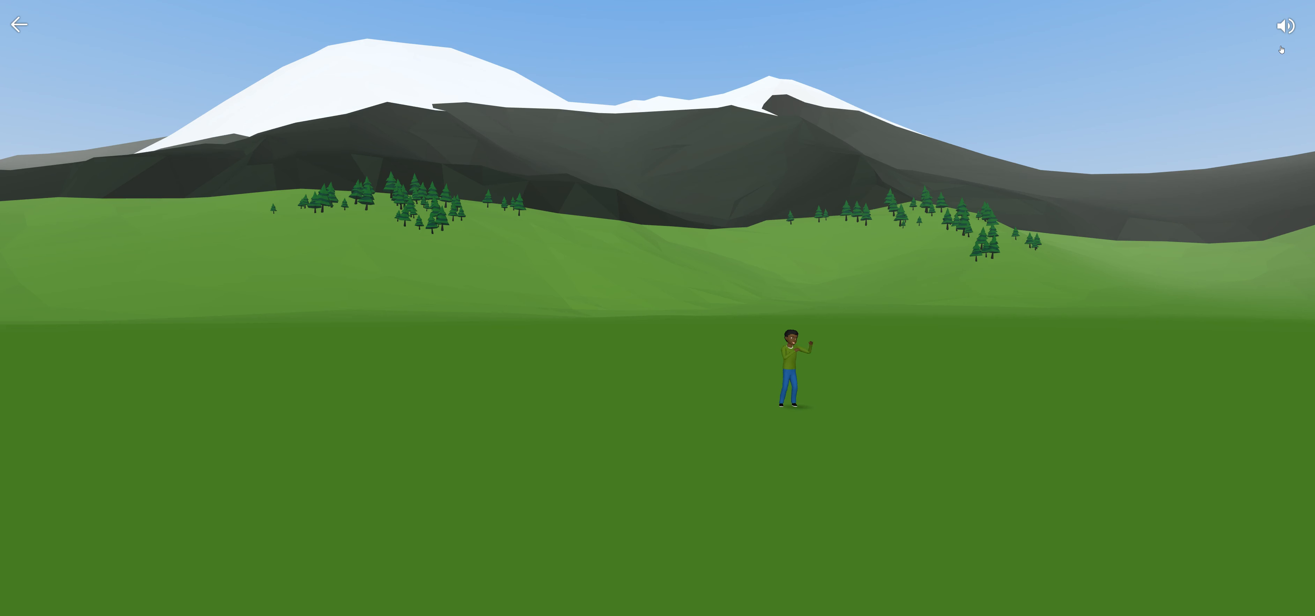
left_click(19, 24)
Place a Brick wall from the building library beside the boy and stretch it lengthwise past the camera.
left_click(53, 601)
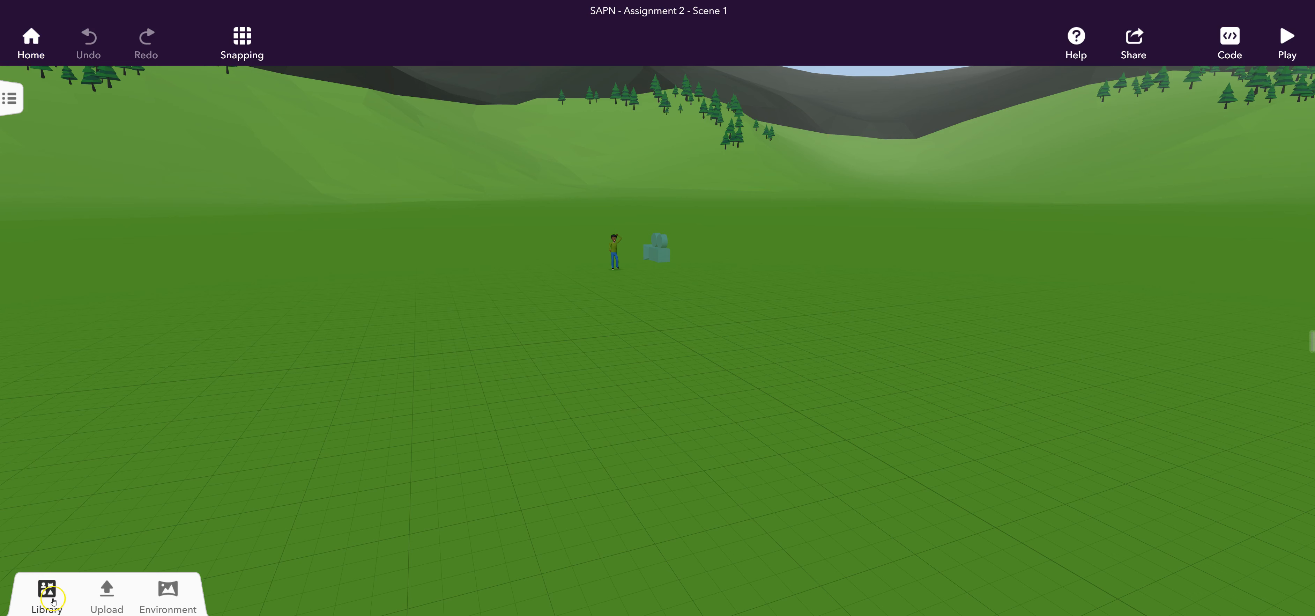
left_click(58, 600)
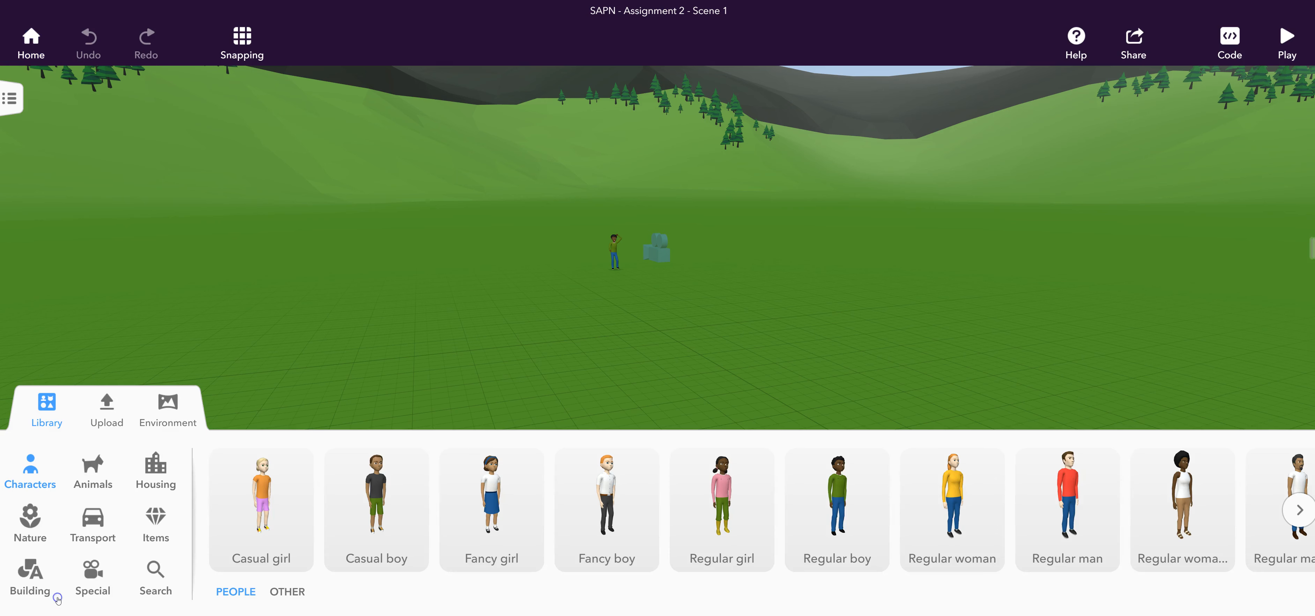
left_click(103, 483)
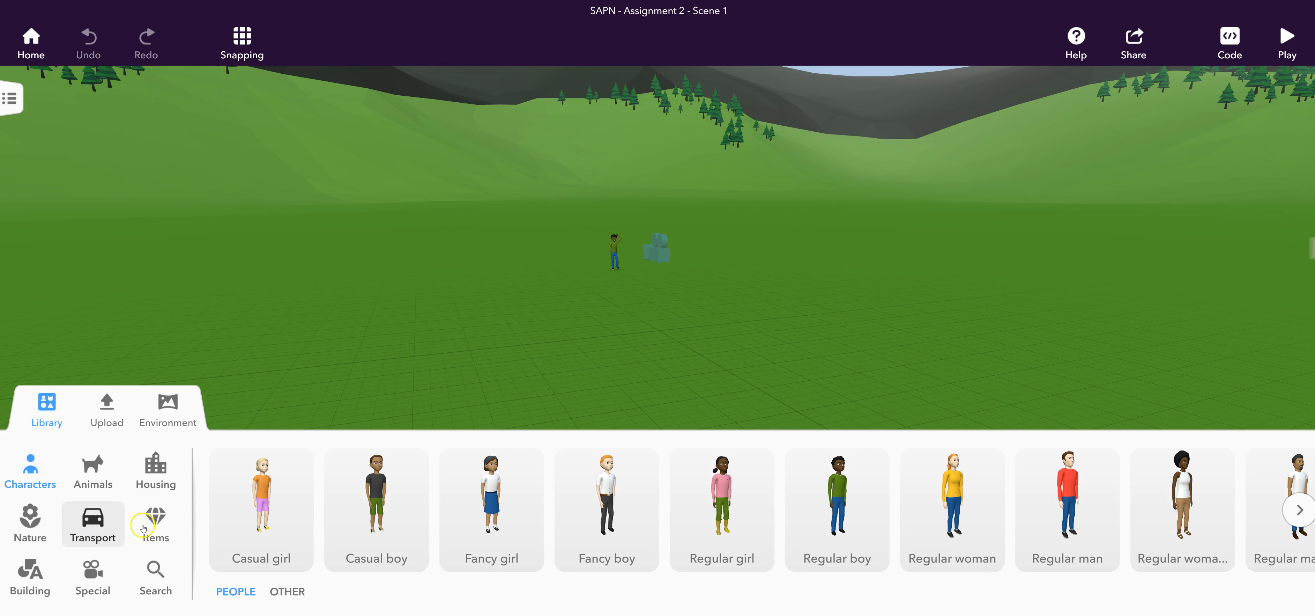
left_click(31, 575)
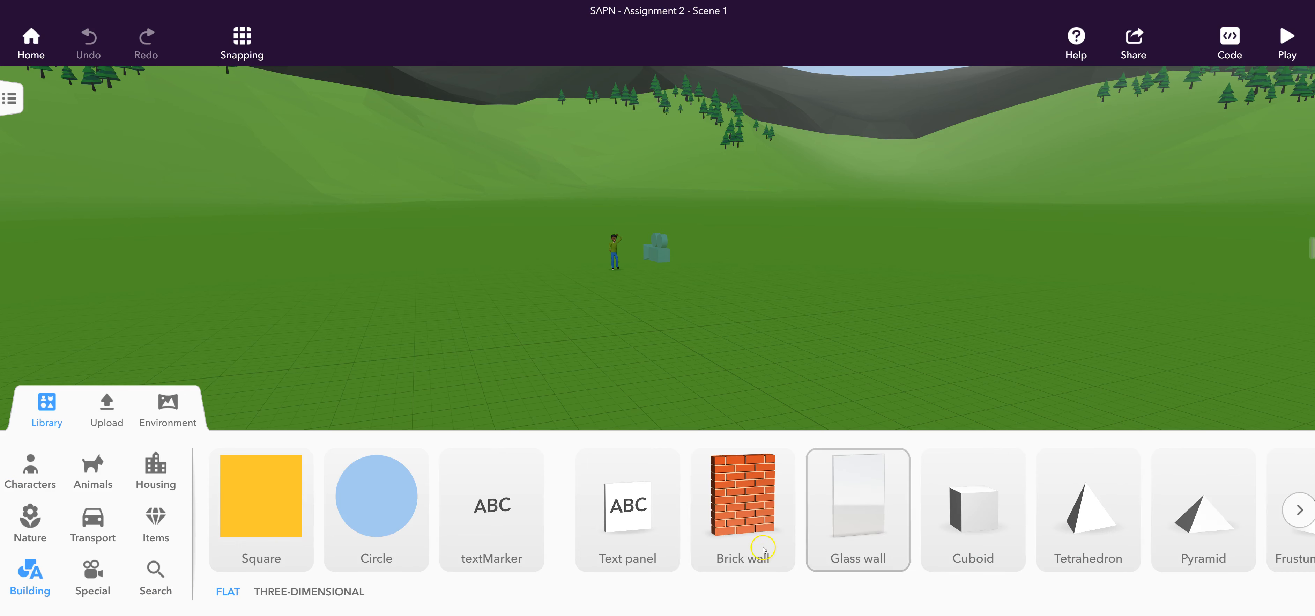
left_click_drag(744, 522, 522, 285)
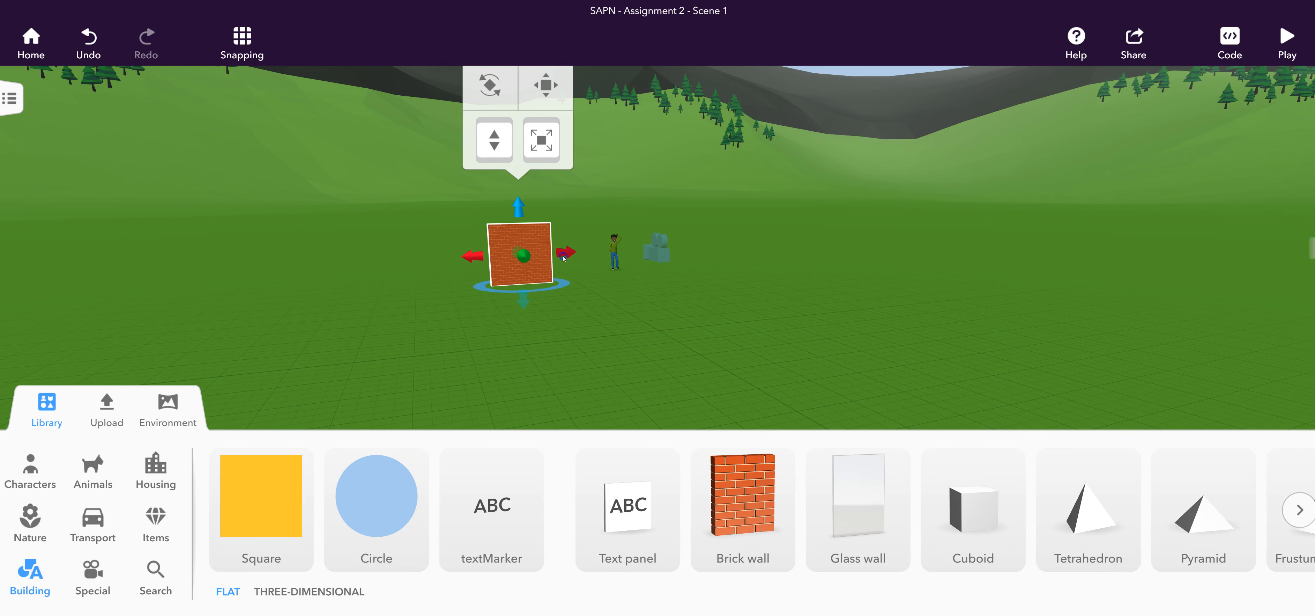
left_click_drag(565, 251, 844, 246)
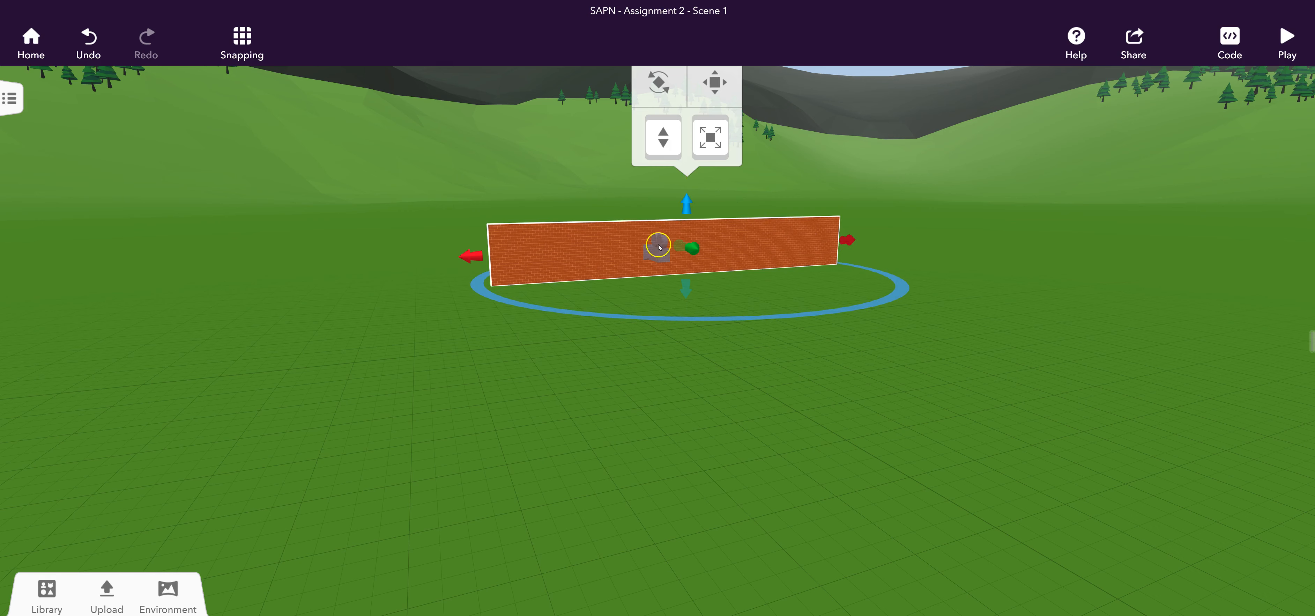
Move the brick wall back so it stands behind the dancing boy, and preview the scene.
scroll(689, 210, "up", 1)
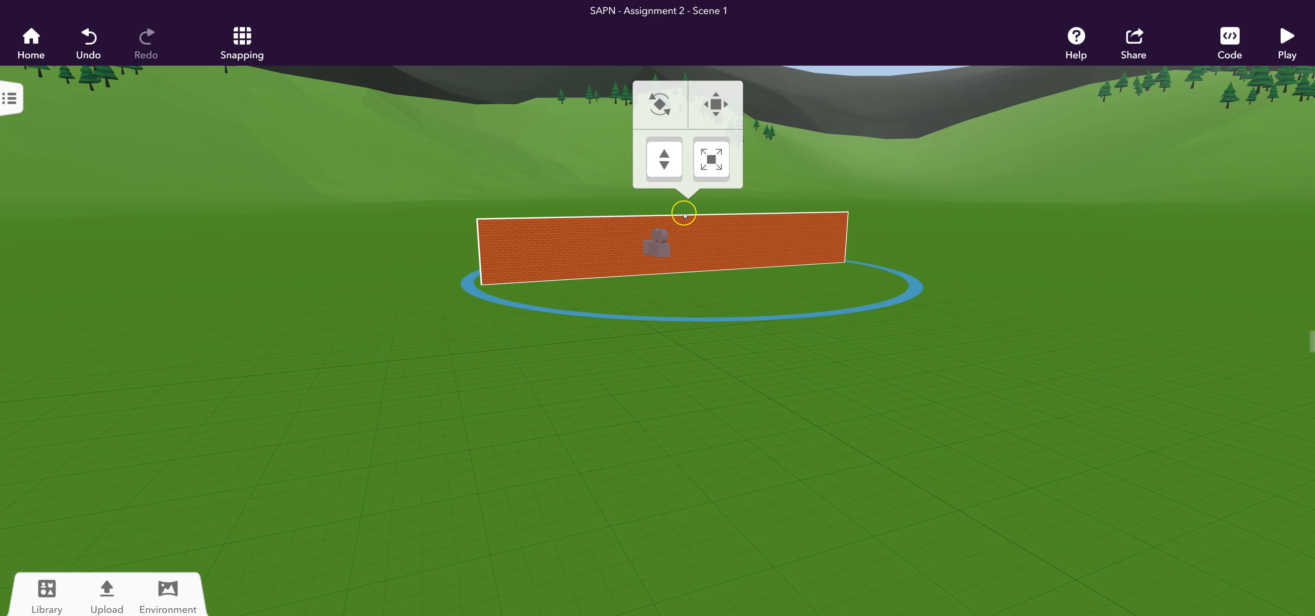
left_click(693, 239)
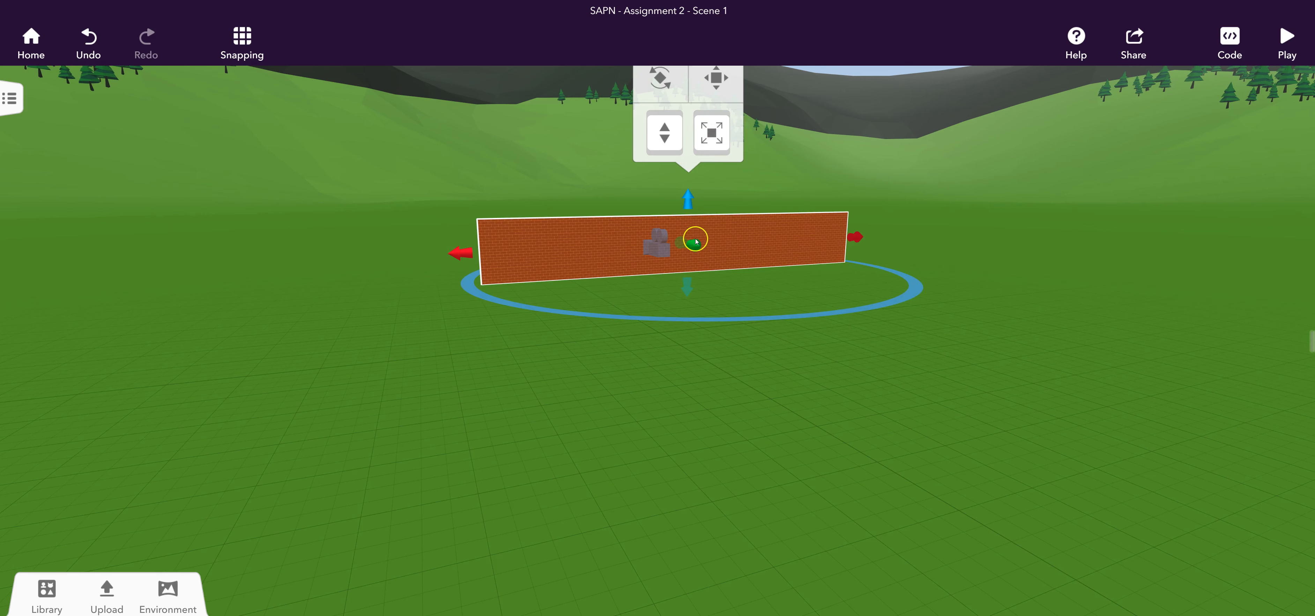
left_click(722, 237)
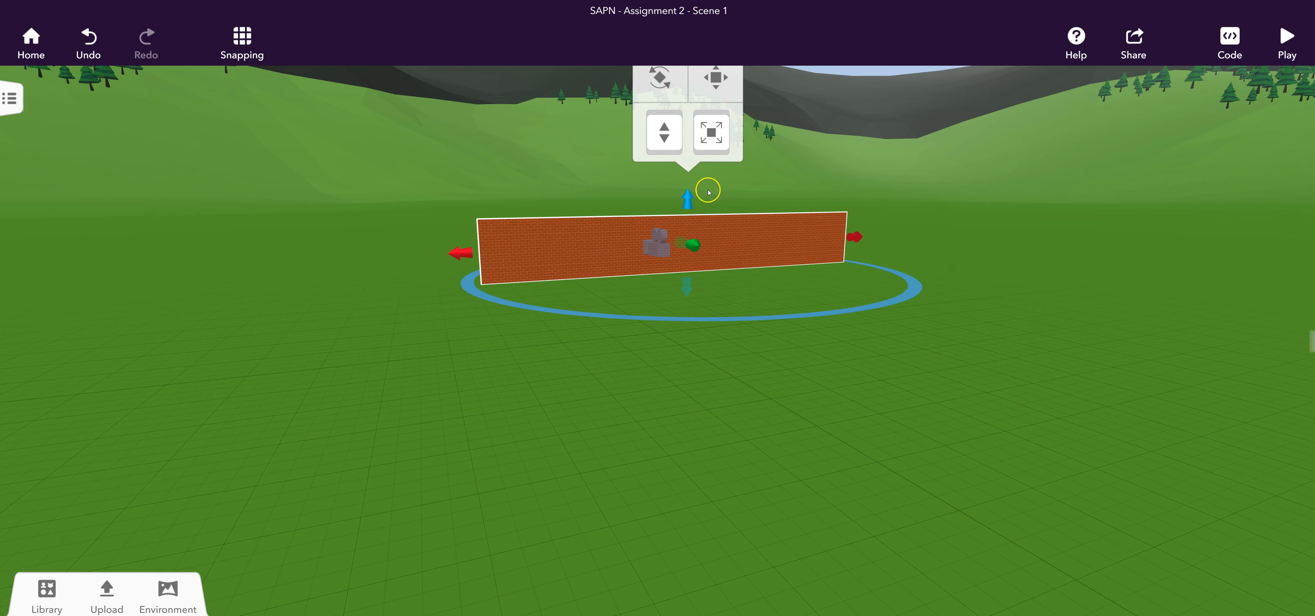
left_click(716, 77)
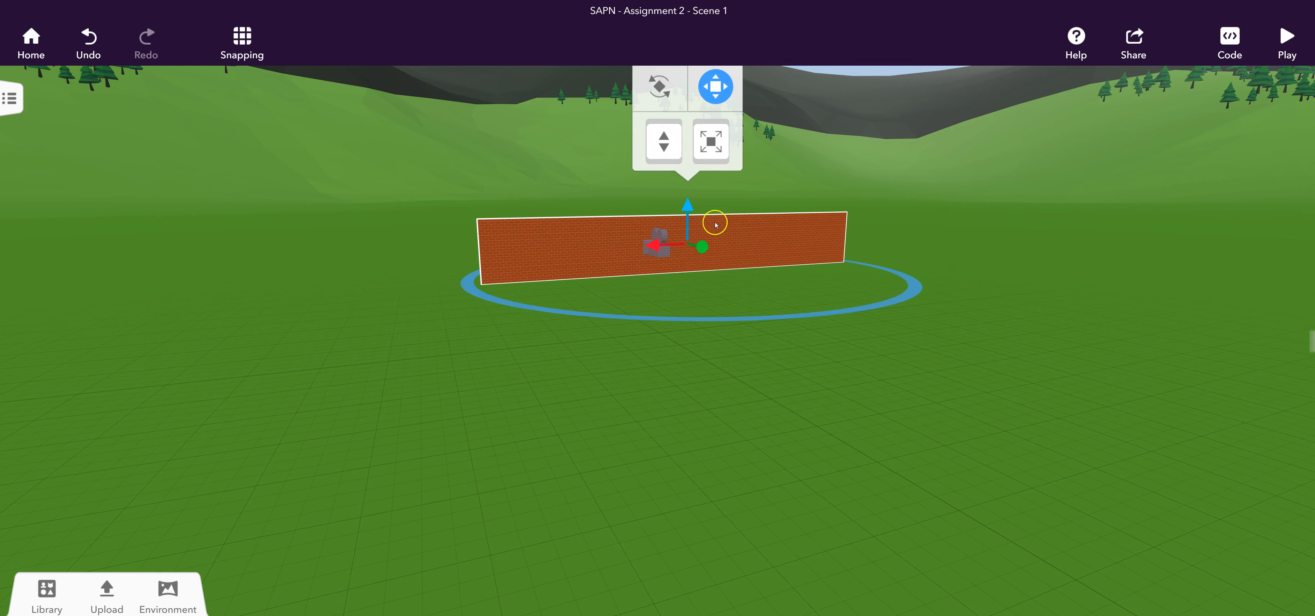
left_click_drag(687, 243, 644, 232)
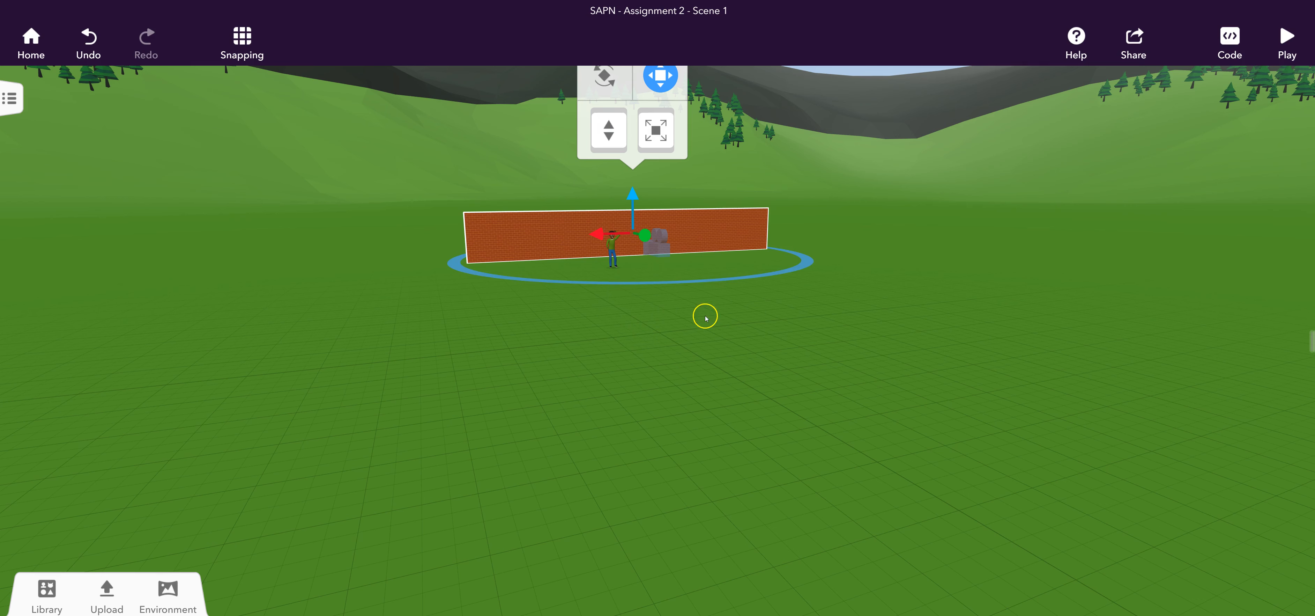
left_click(569, 388)
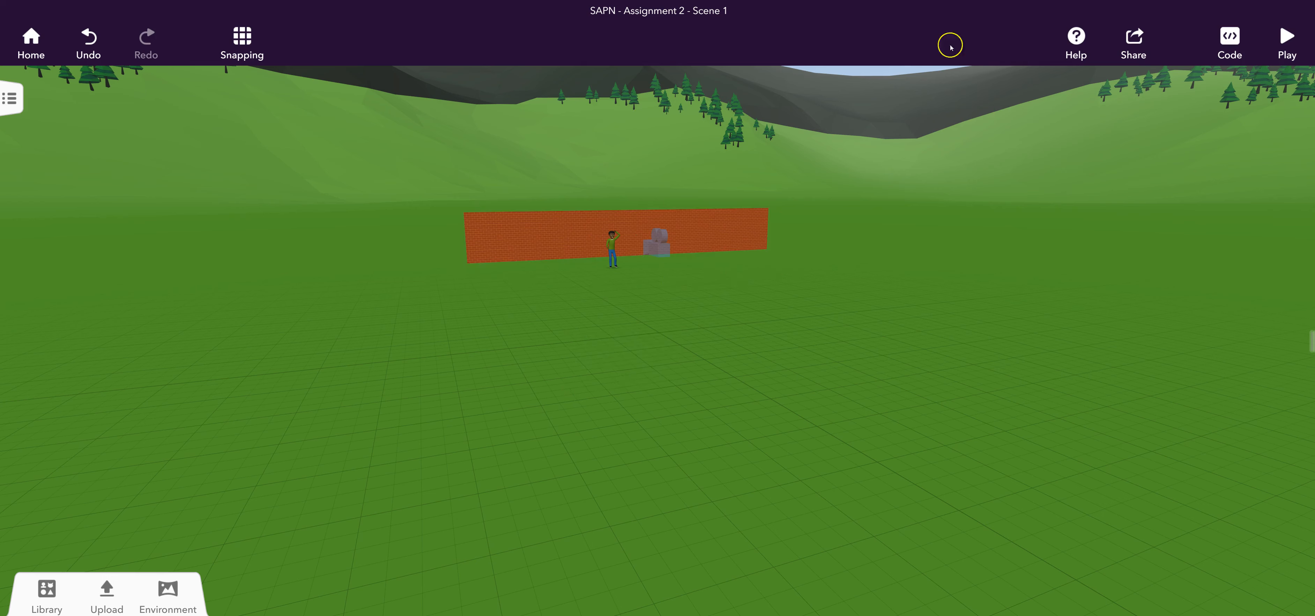
left_click(1285, 41)
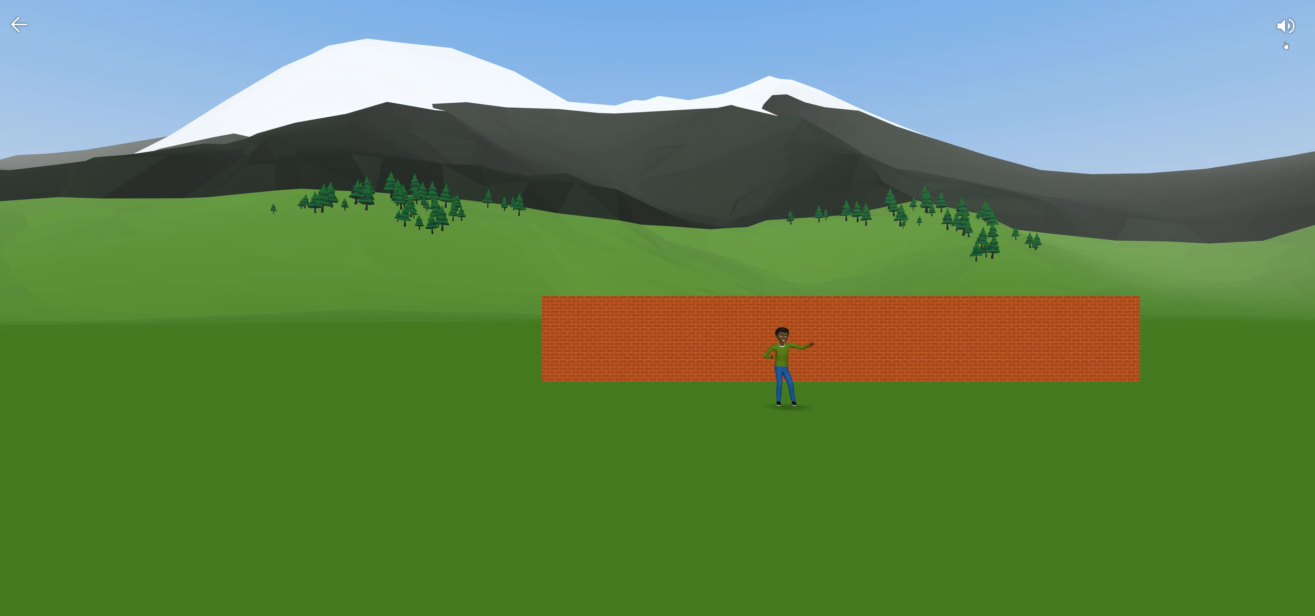
left_click(16, 24)
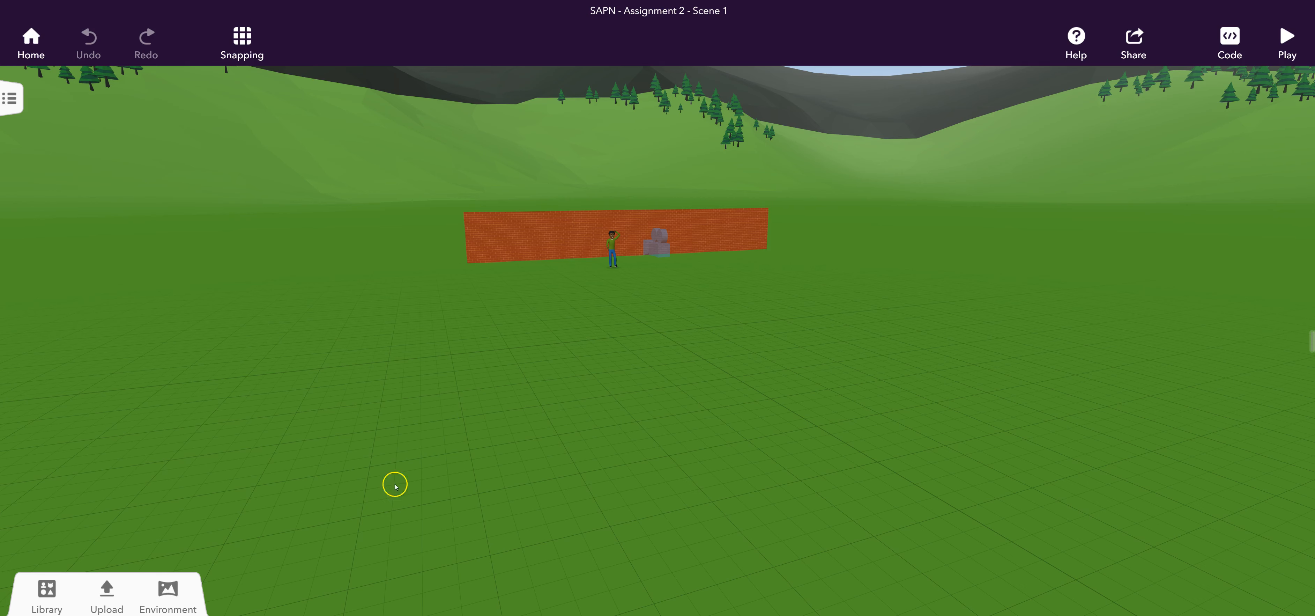
Rename the brick wall as Eastern Wall.
left_click(528, 230)
right_click(528, 230)
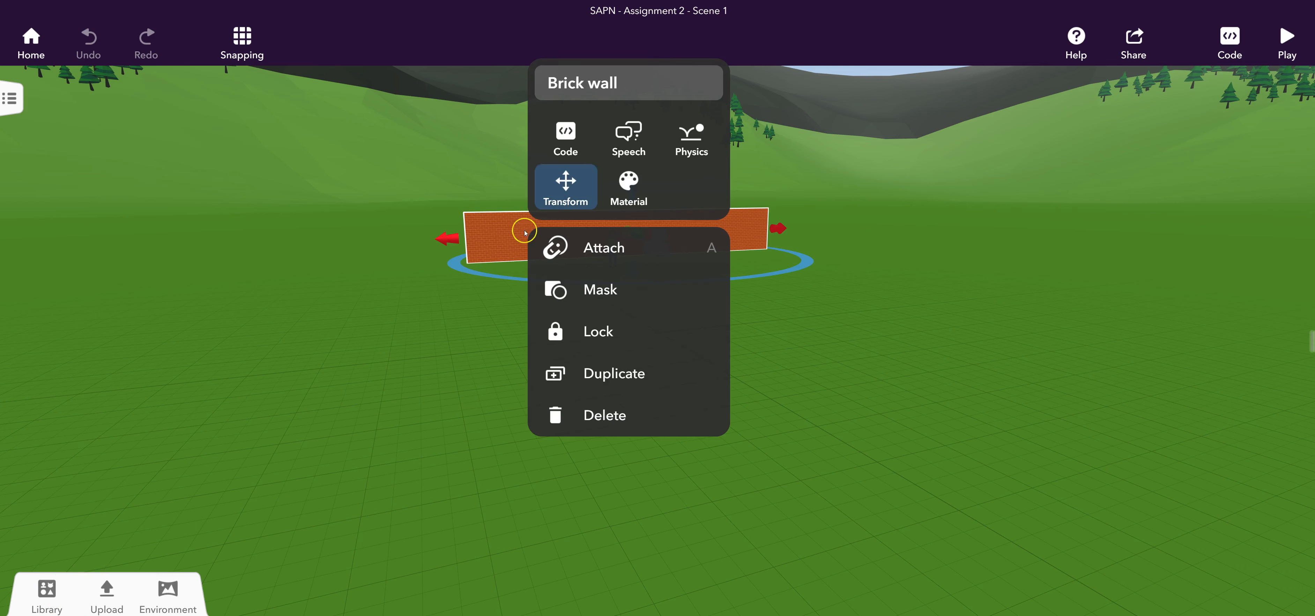
right_click(493, 253)
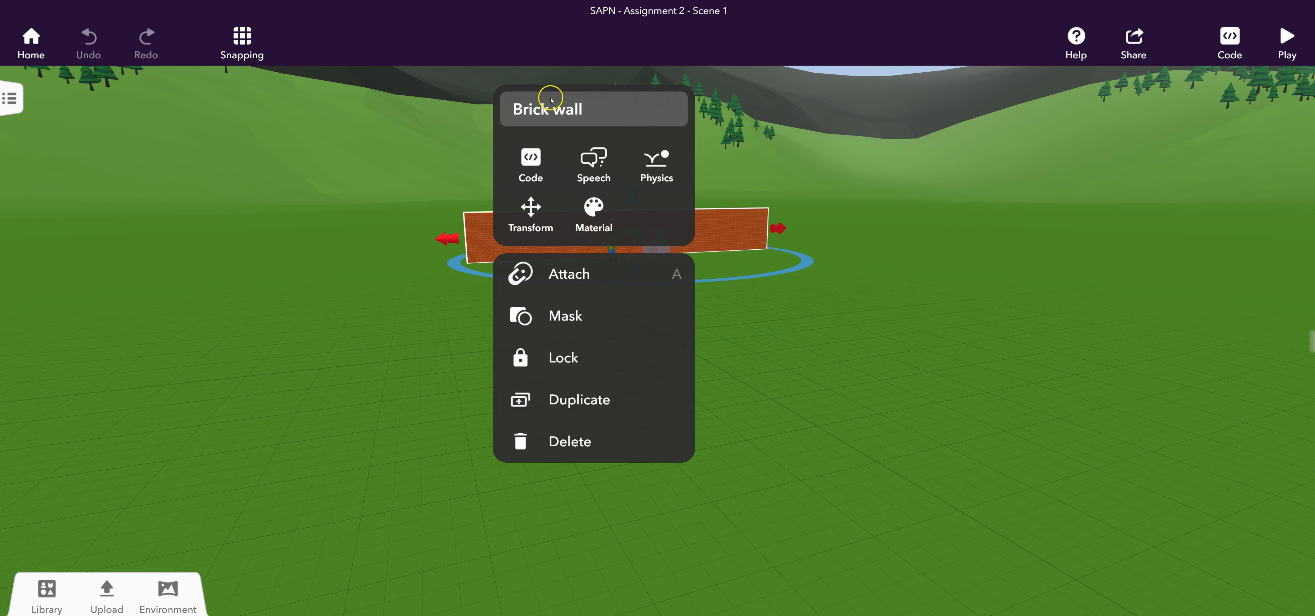
left_click(601, 114)
left_click(601, 114)
left_click_drag(602, 110, 474, 104)
key("BackSpace")
key("BackSpace")
type("Easternm")
key("BackSpace")
type("WA")
key("BackSpace")
type("all")
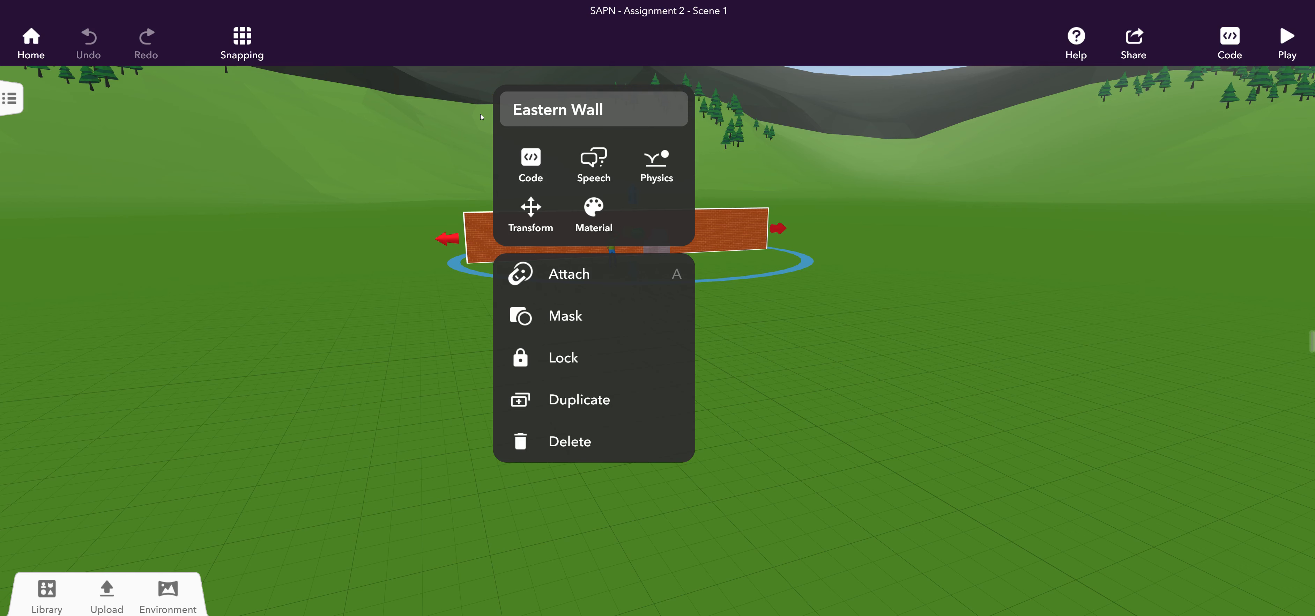
Change the Eastern Wall's material to the grey irregular stone texture.
left_click(594, 211)
left_click(637, 326)
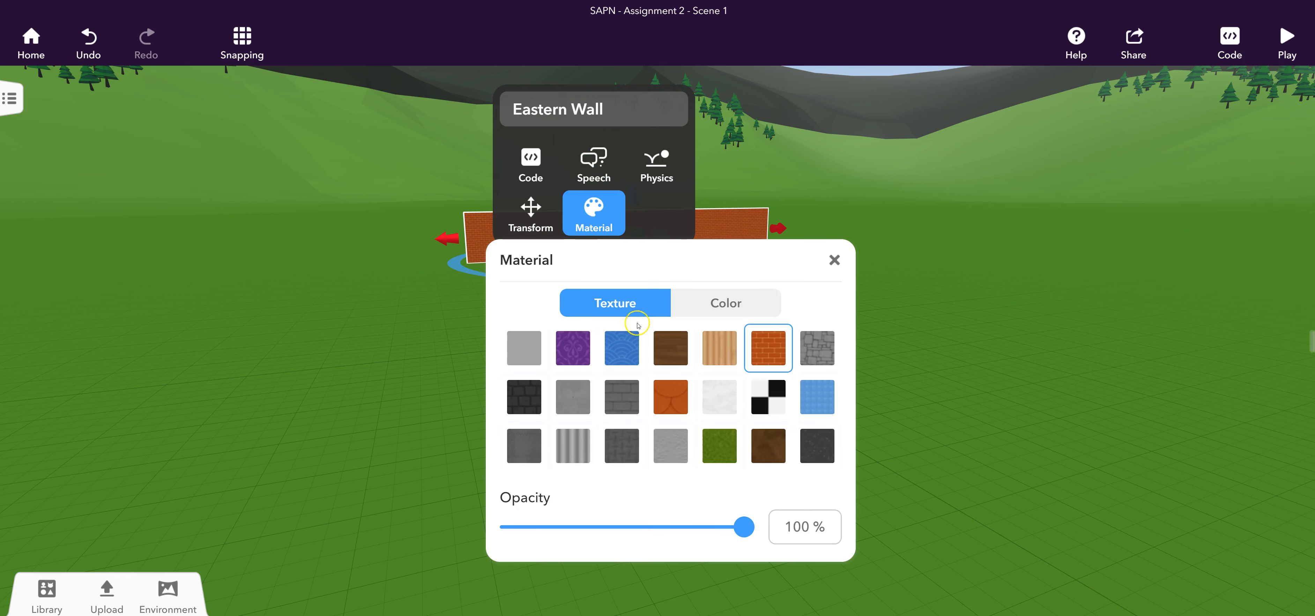
left_click(668, 401)
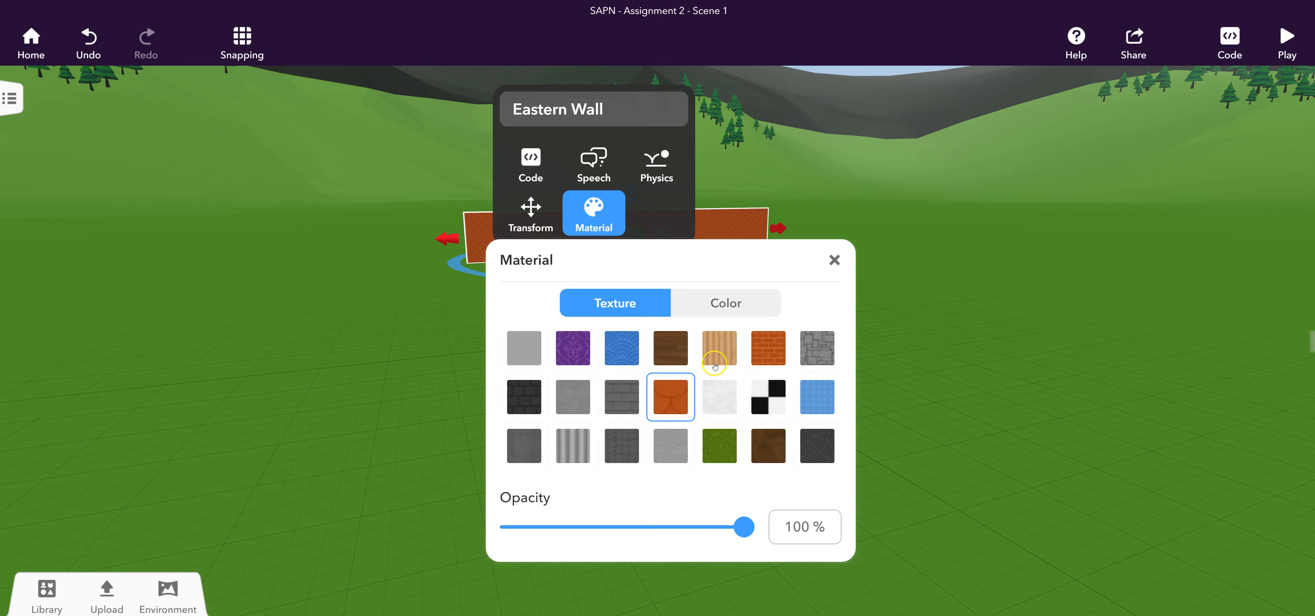
left_click(781, 346)
left_click(816, 343)
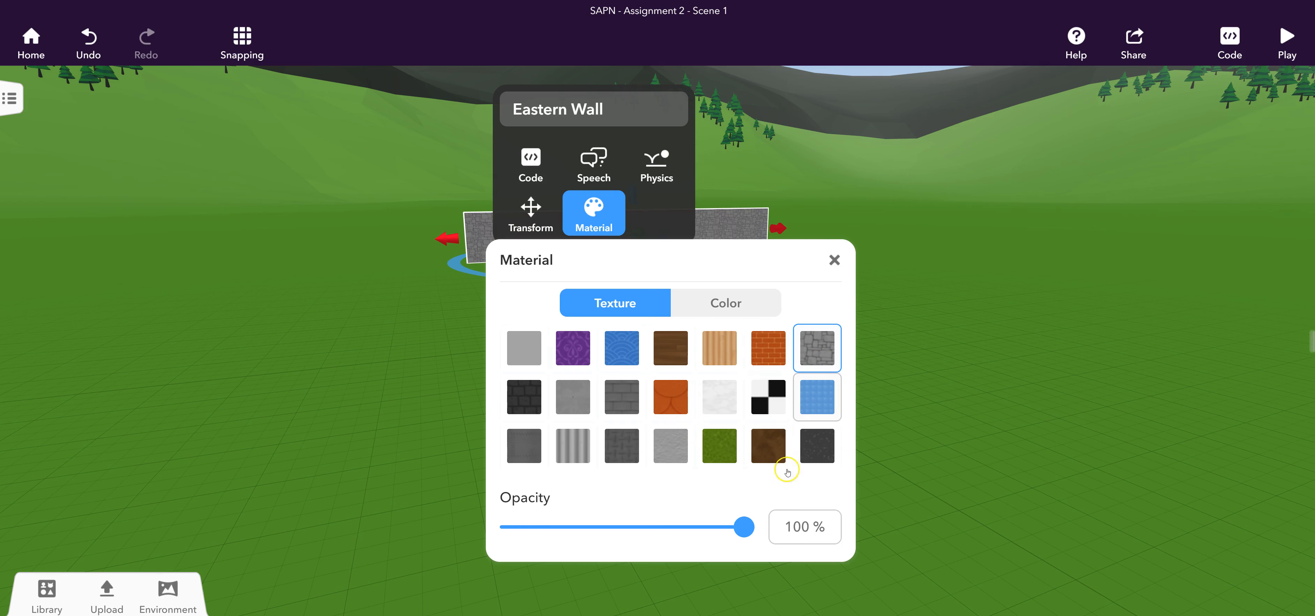
Set the Eastern Wall's material opacity to 84%.
left_click_drag(745, 520, 708, 524)
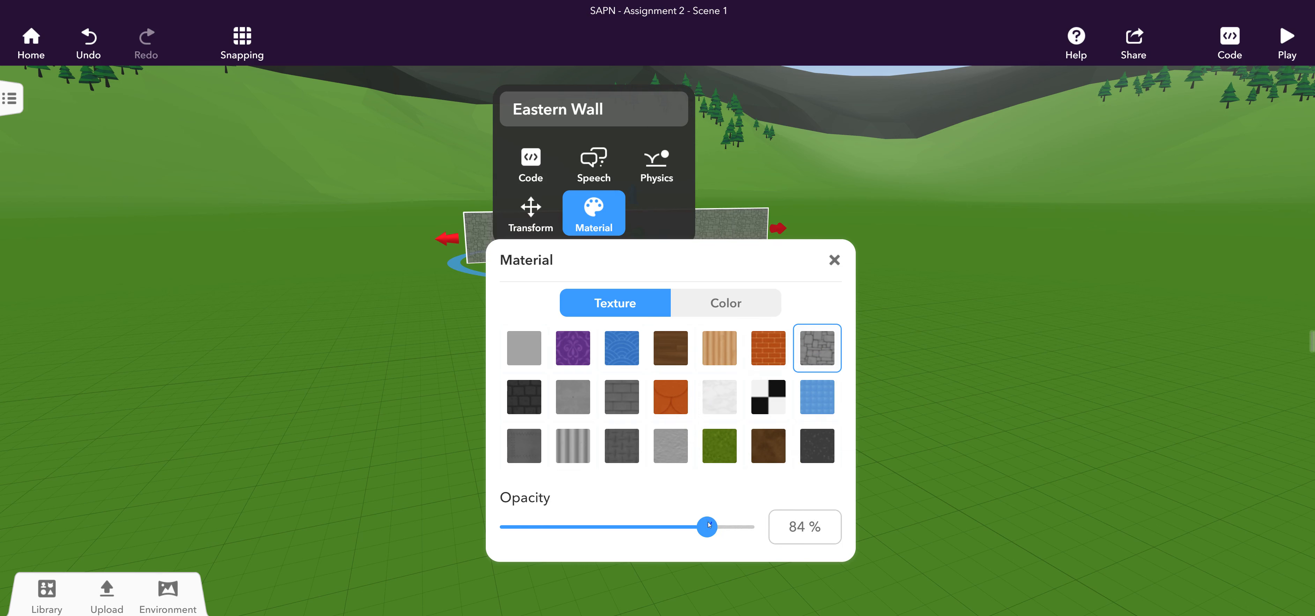
left_click(834, 260)
left_click(798, 339)
scroll(617, 222, "up", 5)
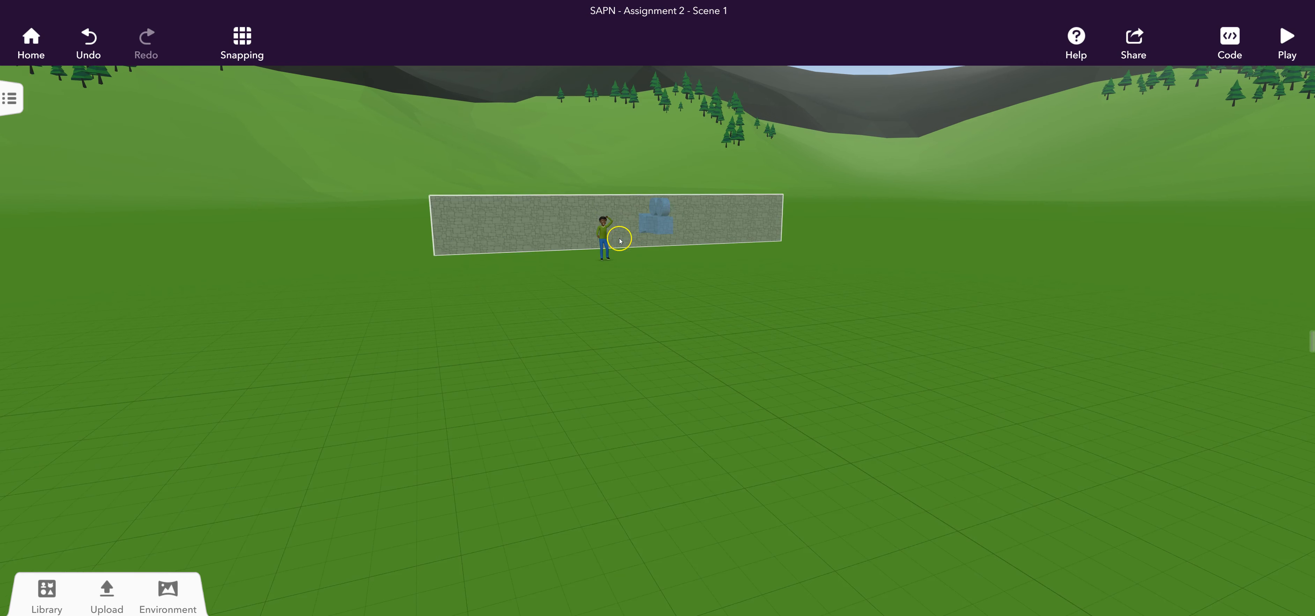
scroll(625, 225, "up", 2)
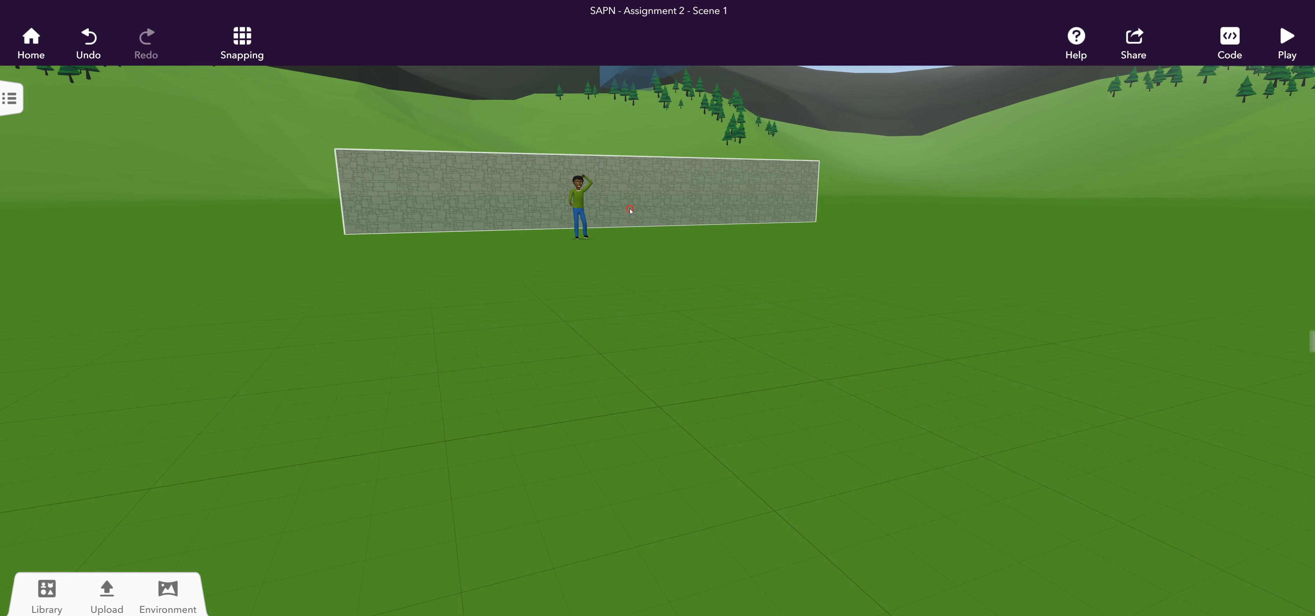
Duplicate the Eastern Wall.
left_click(700, 191)
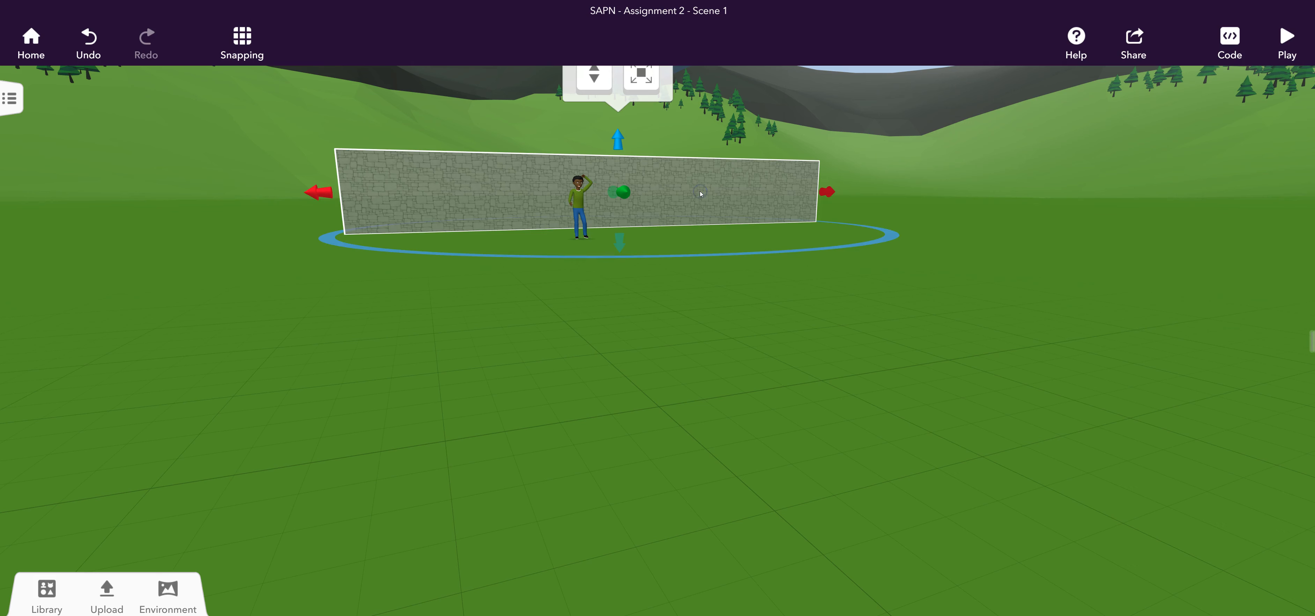
right_click(700, 189)
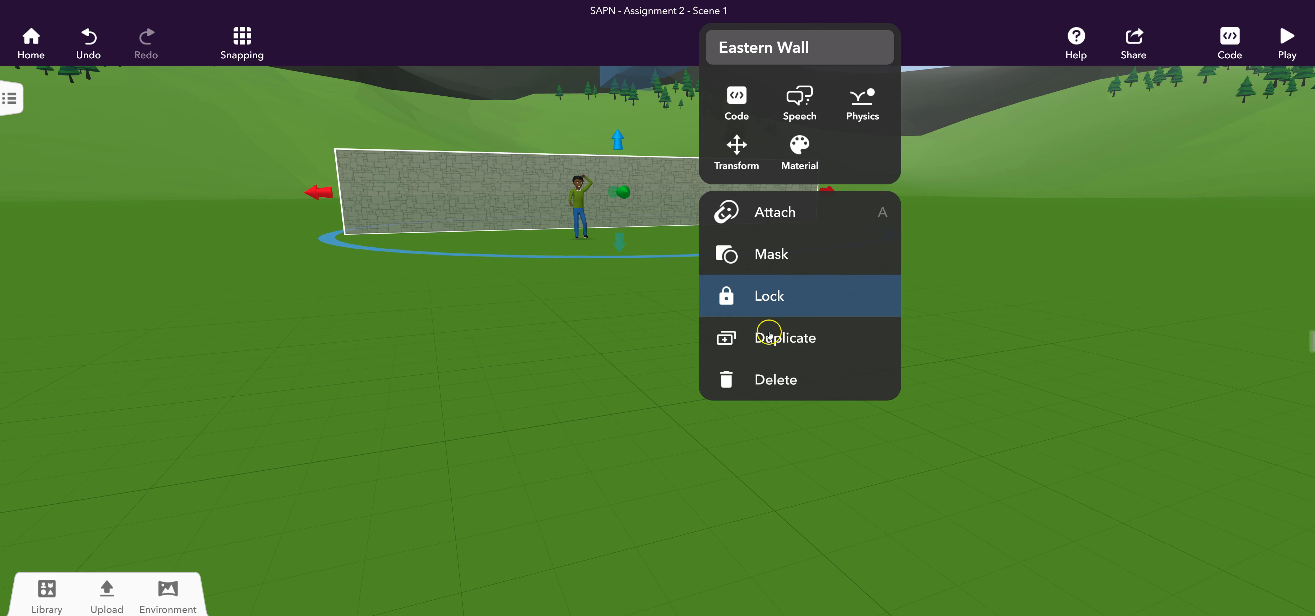
left_click(769, 337)
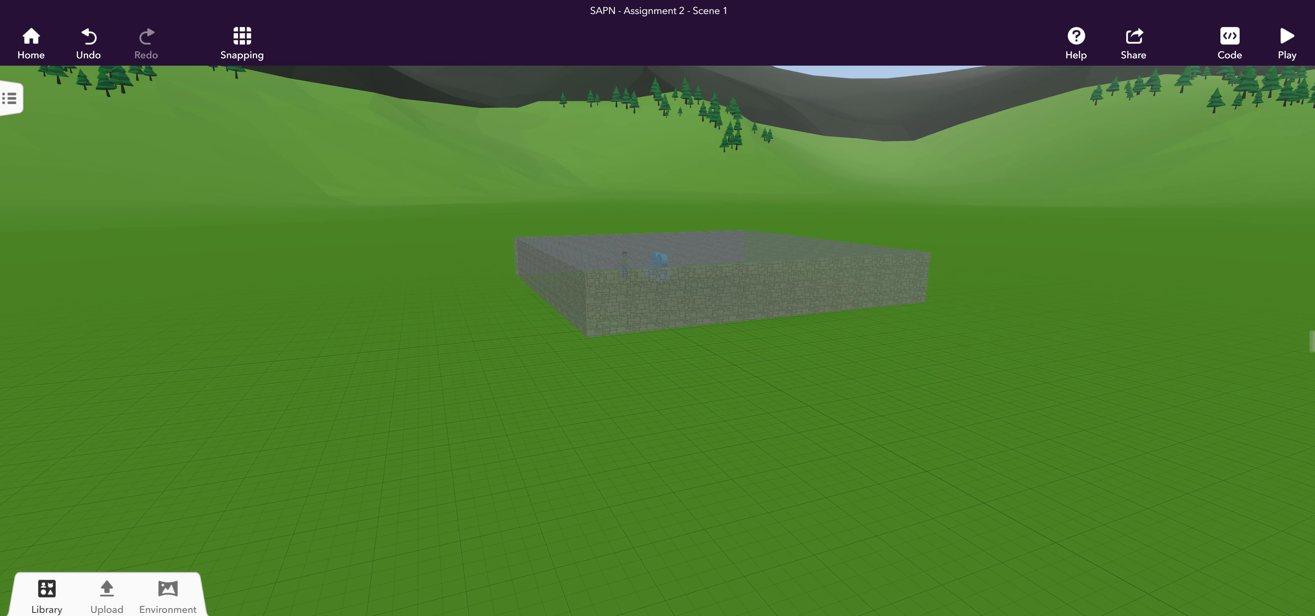
Undo the stretching that turned the duplicated wall into a deep box.
key("ctrl+z")
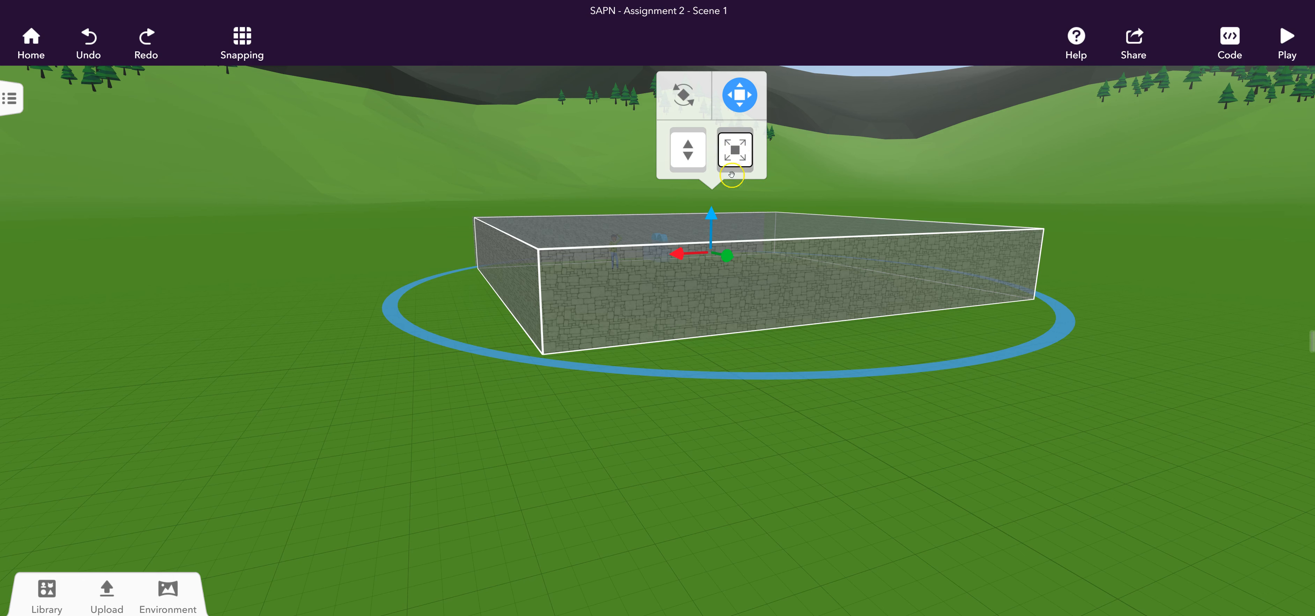
left_click(734, 151)
left_click(740, 97)
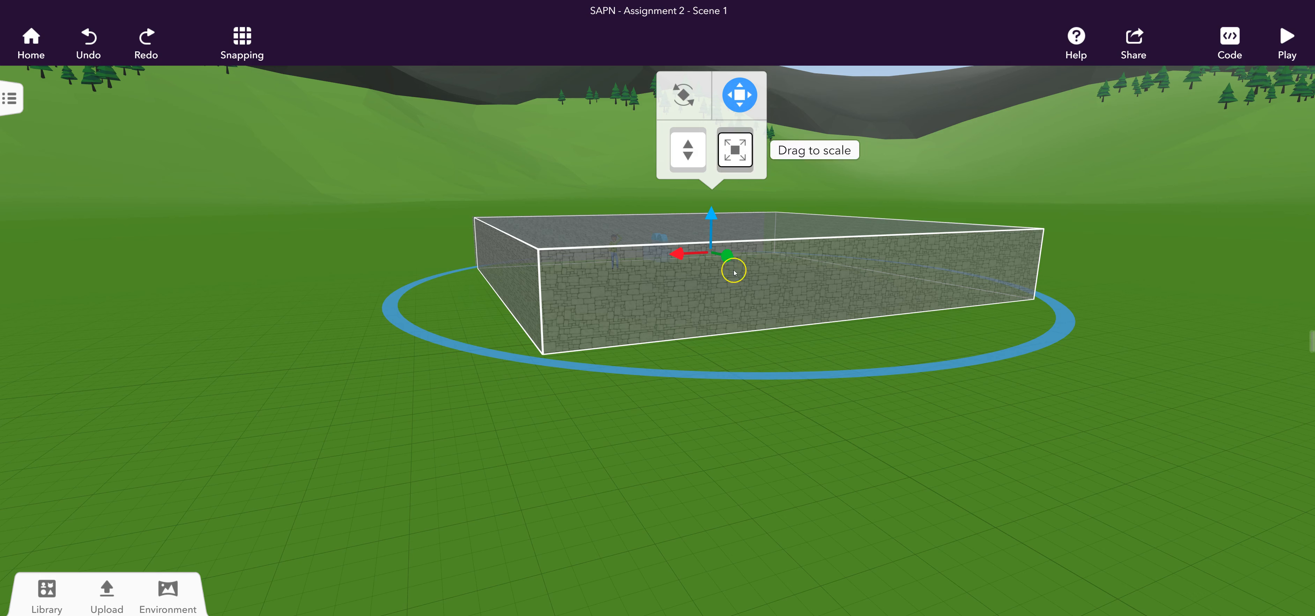
left_click(96, 41)
left_click(112, 41)
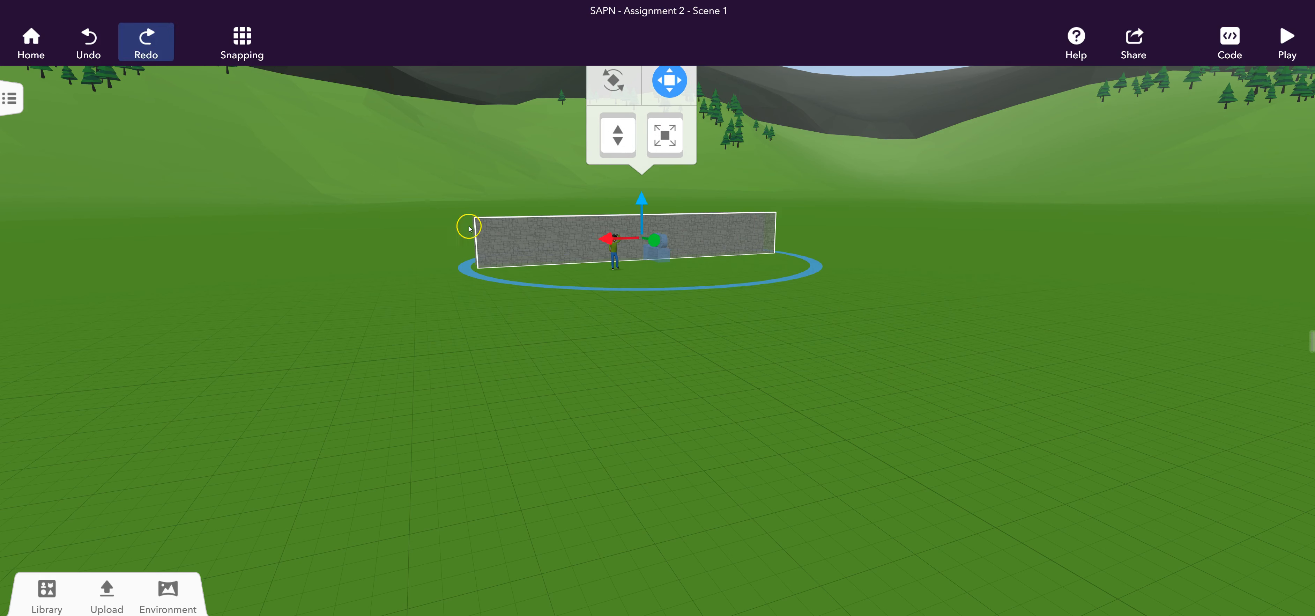
Move the duplicated wall away from the Eastern Wall so the two stand parallel with a gap between them.
left_click_drag(653, 239, 643, 238)
left_click(778, 263)
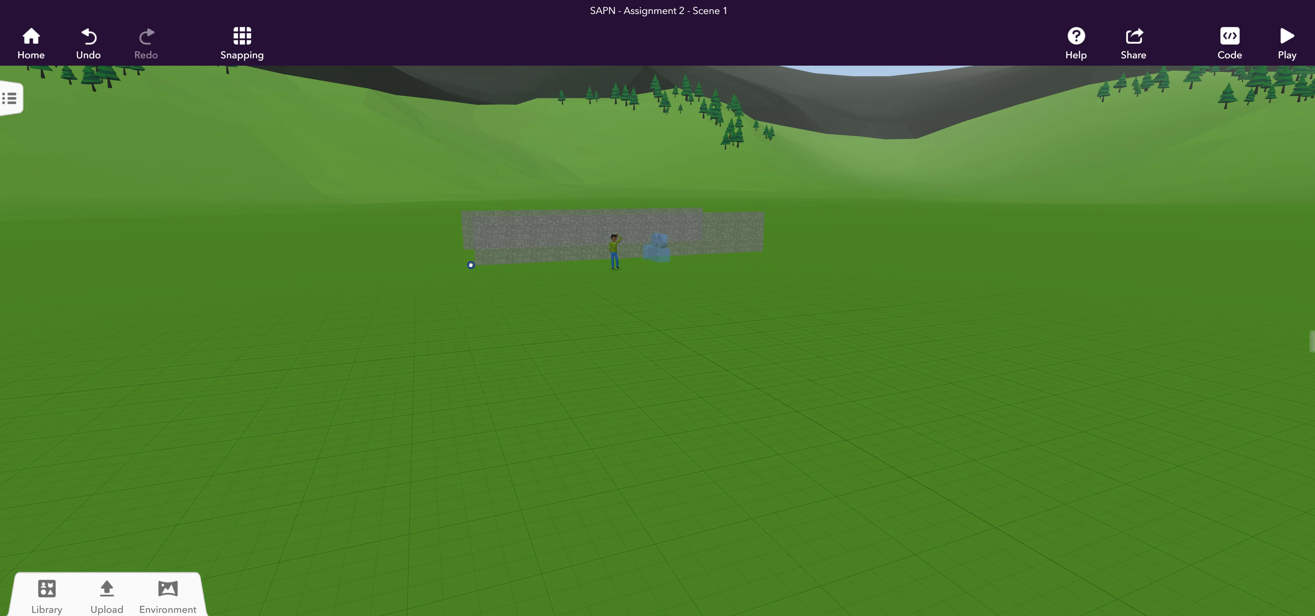
left_click_drag(470, 265, 564, 274)
scroll(767, 304, "down", 5)
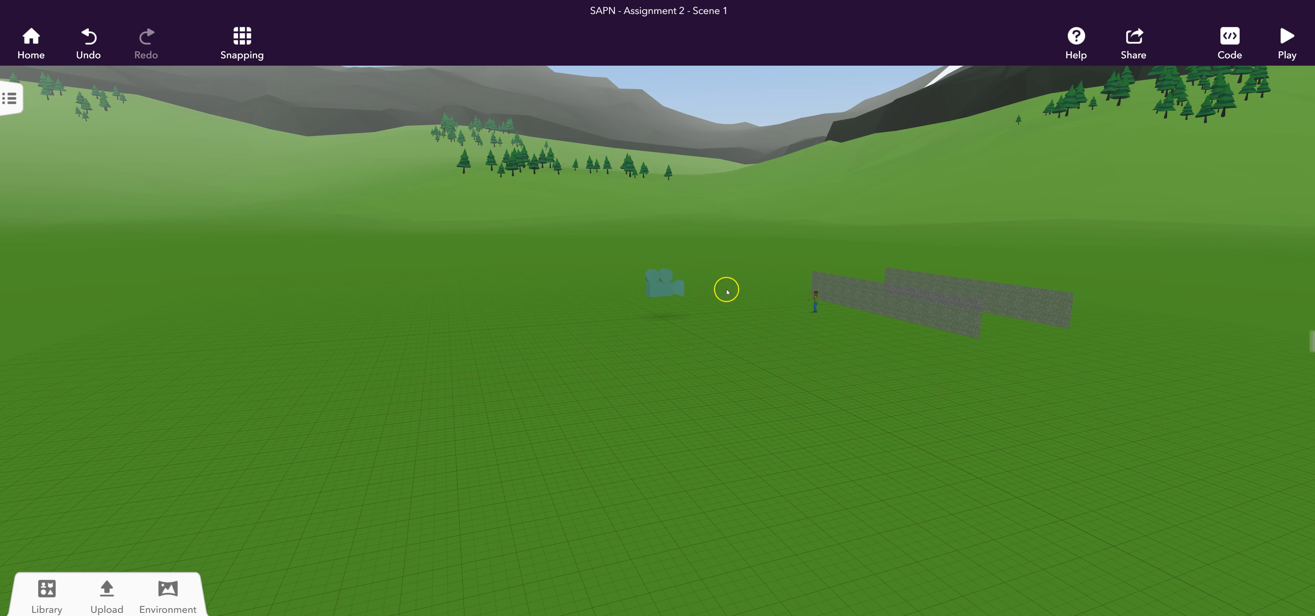
left_click_drag(540, 297, 716, 336)
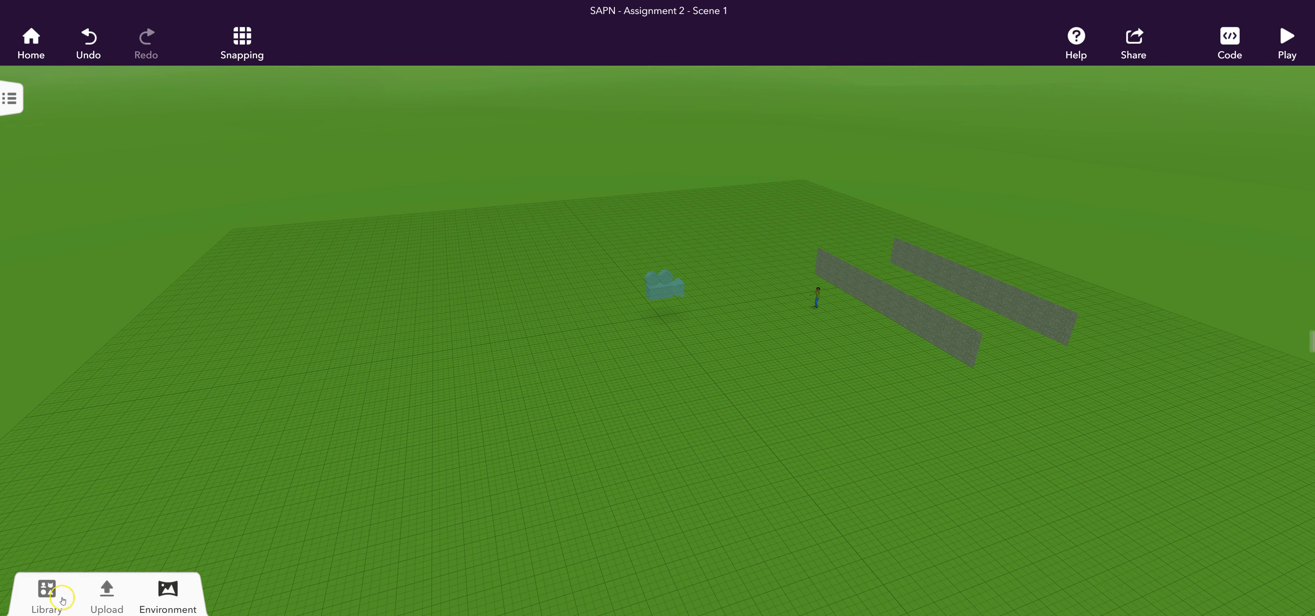
Place a flat yellow Square from the building library on the ground between the two walls.
left_click(45, 595)
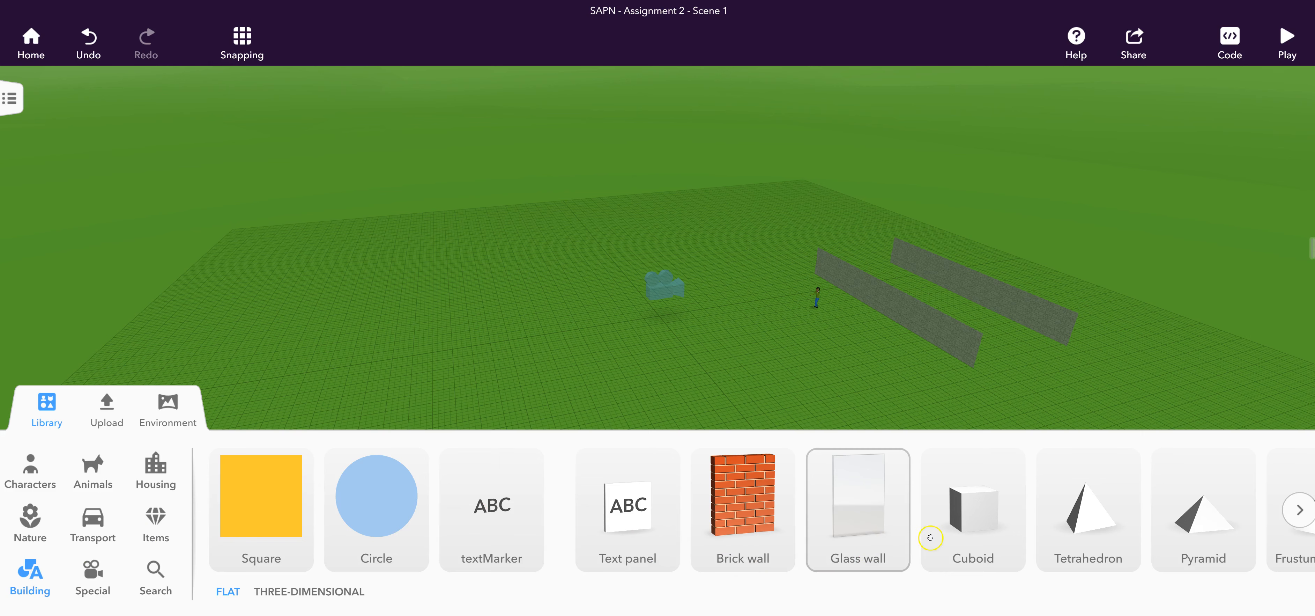
scroll(1046, 518, "right", 3)
scroll(1098, 508, "right", 10)
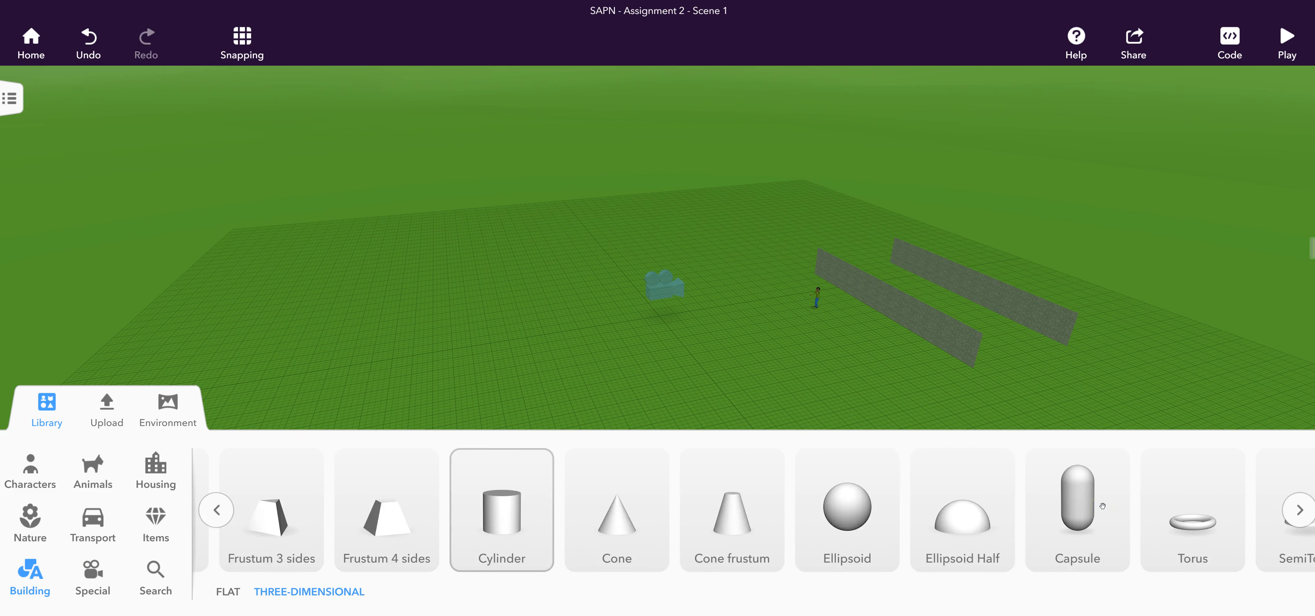
scroll(1102, 505, "left", 10)
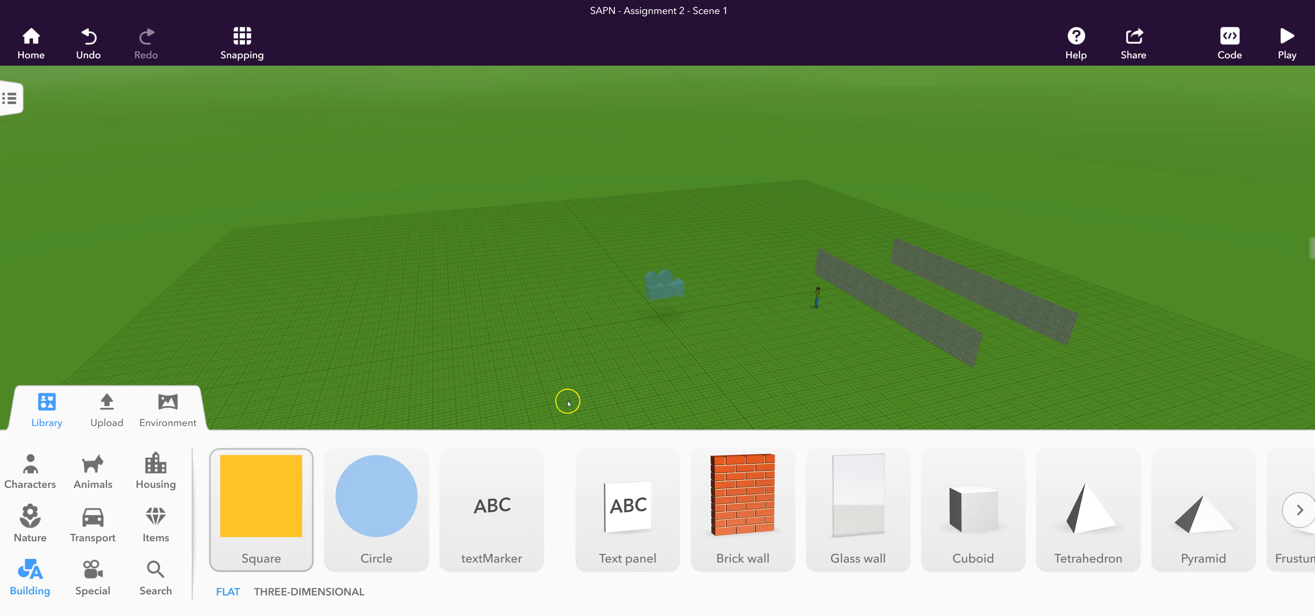
left_click_drag(281, 490, 717, 352)
left_click_drag(856, 304, 919, 309)
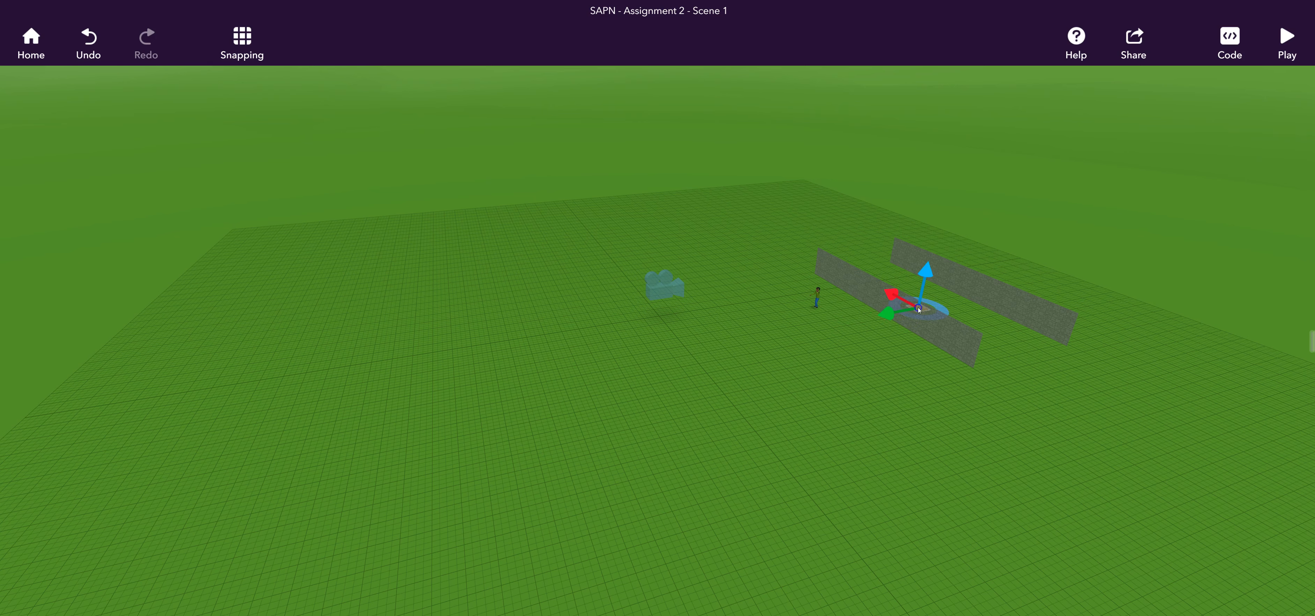
left_click_drag(973, 403, 843, 415)
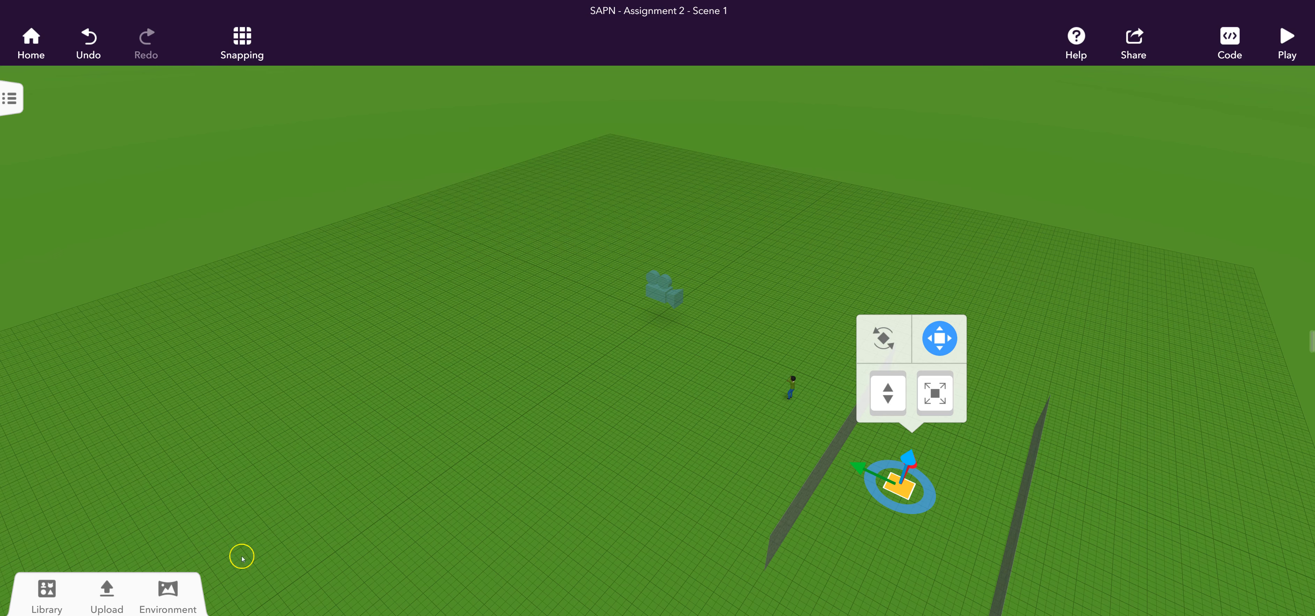
Set the environment mood to night.
left_click(167, 592)
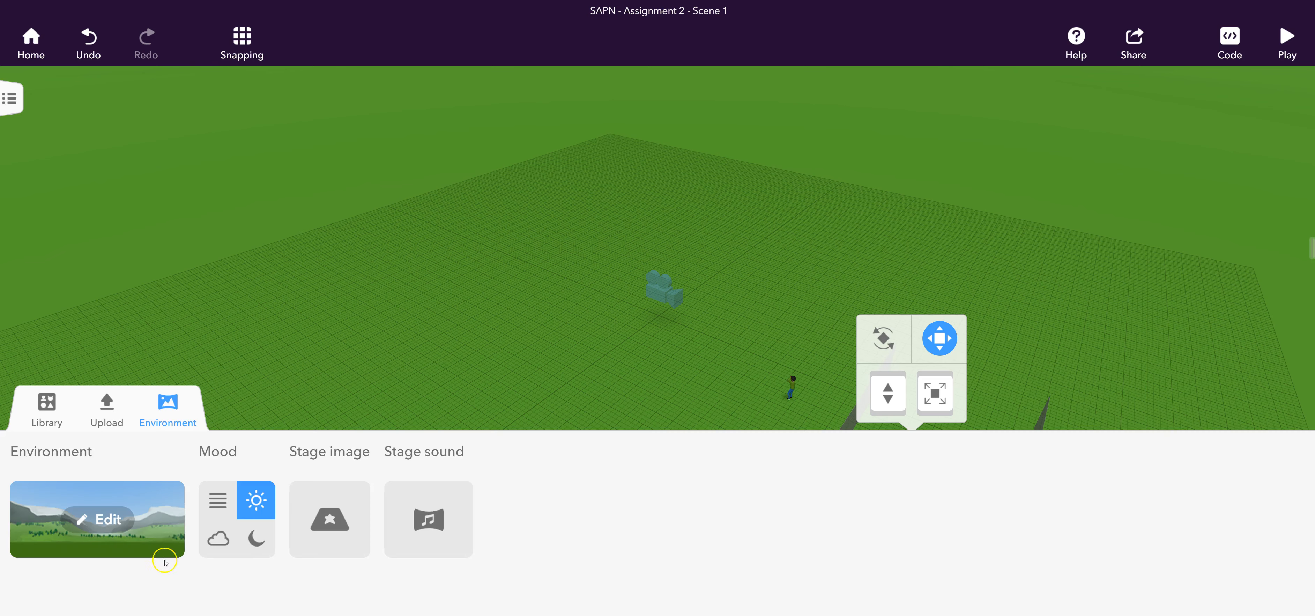
left_click(259, 537)
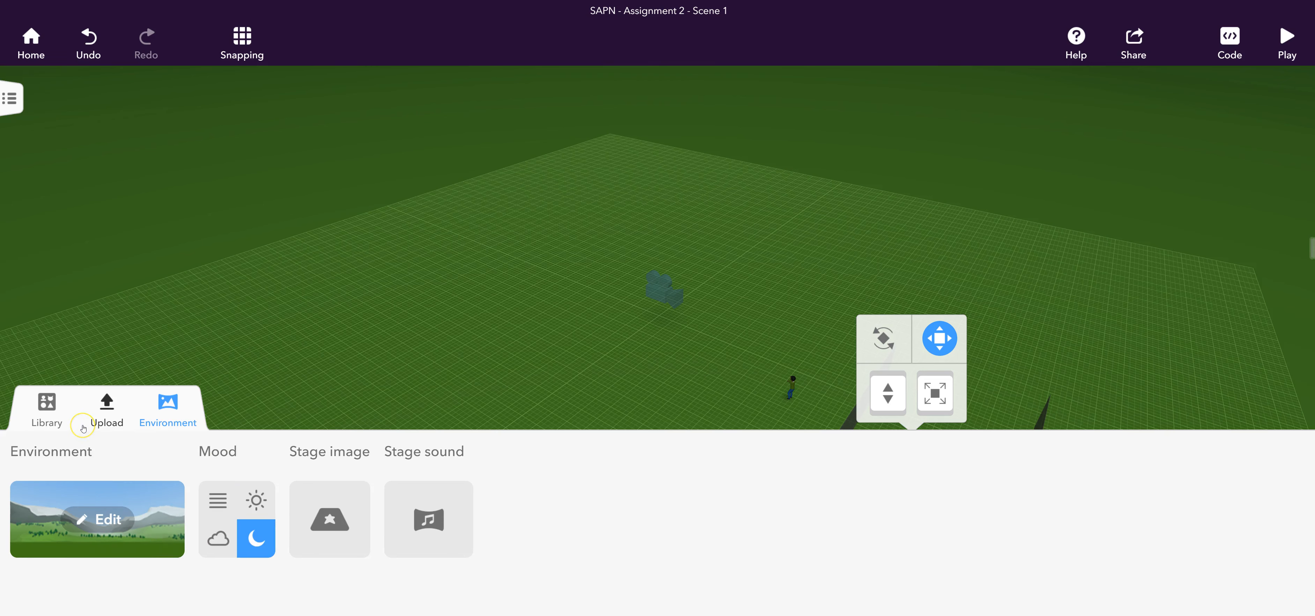
Place a Small hotel from the city housing models by the two walls, and preview the scene.
left_click(47, 408)
left_click(155, 479)
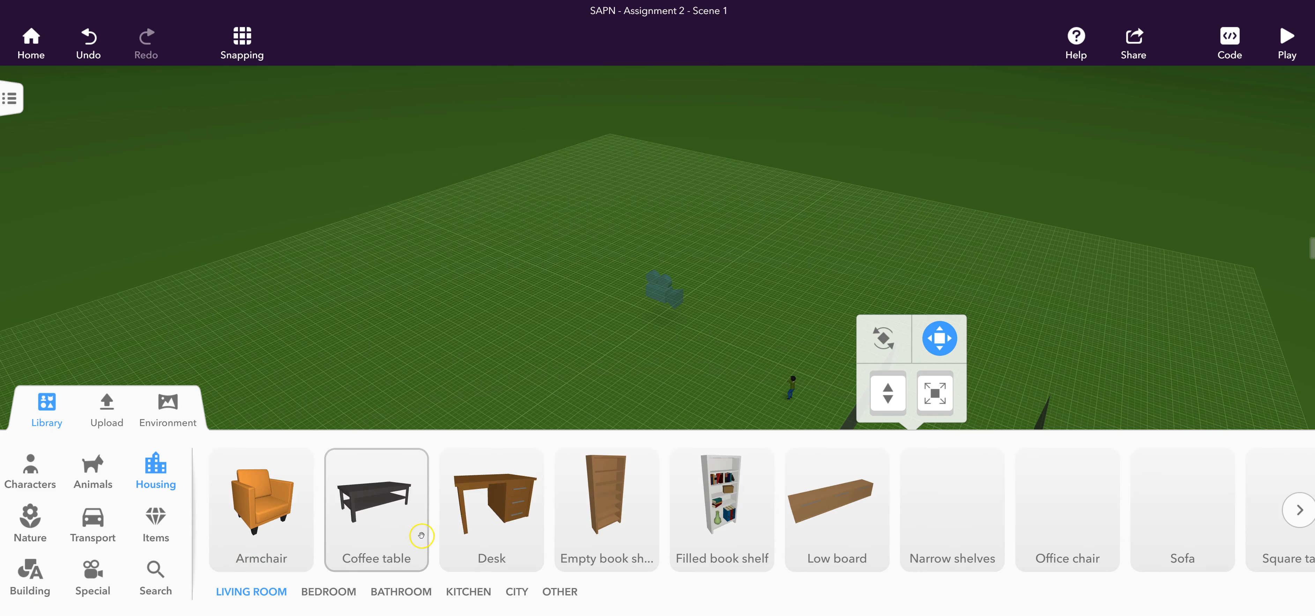
scroll(663, 511, "right", 10)
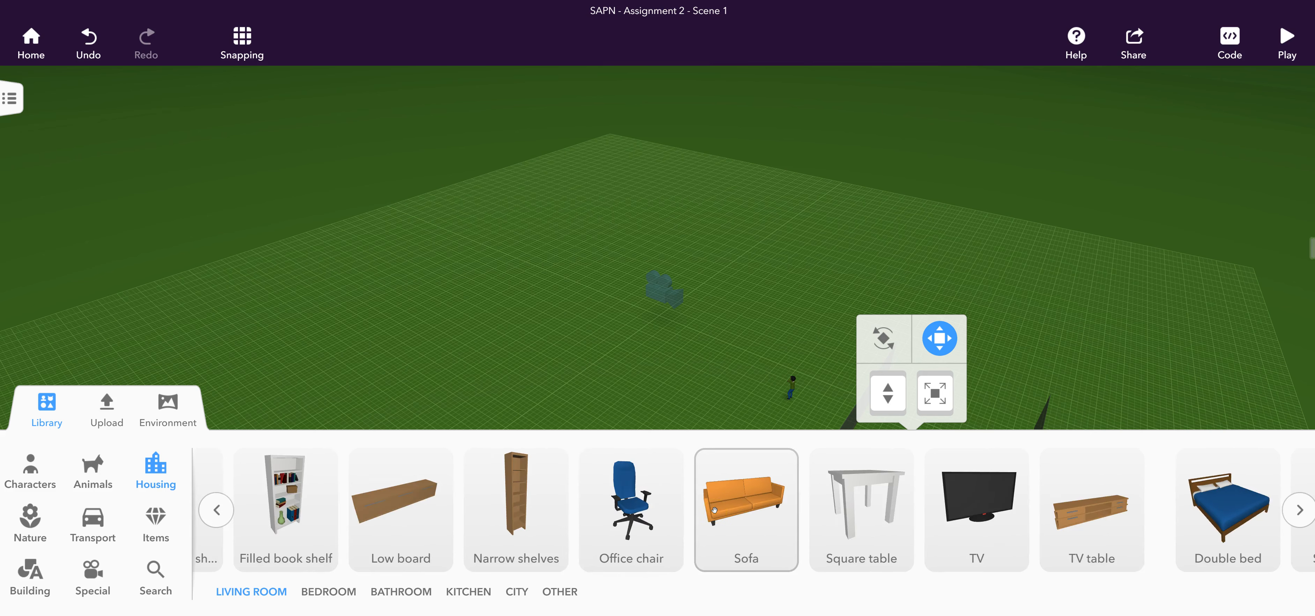
scroll(714, 510, "right", 20)
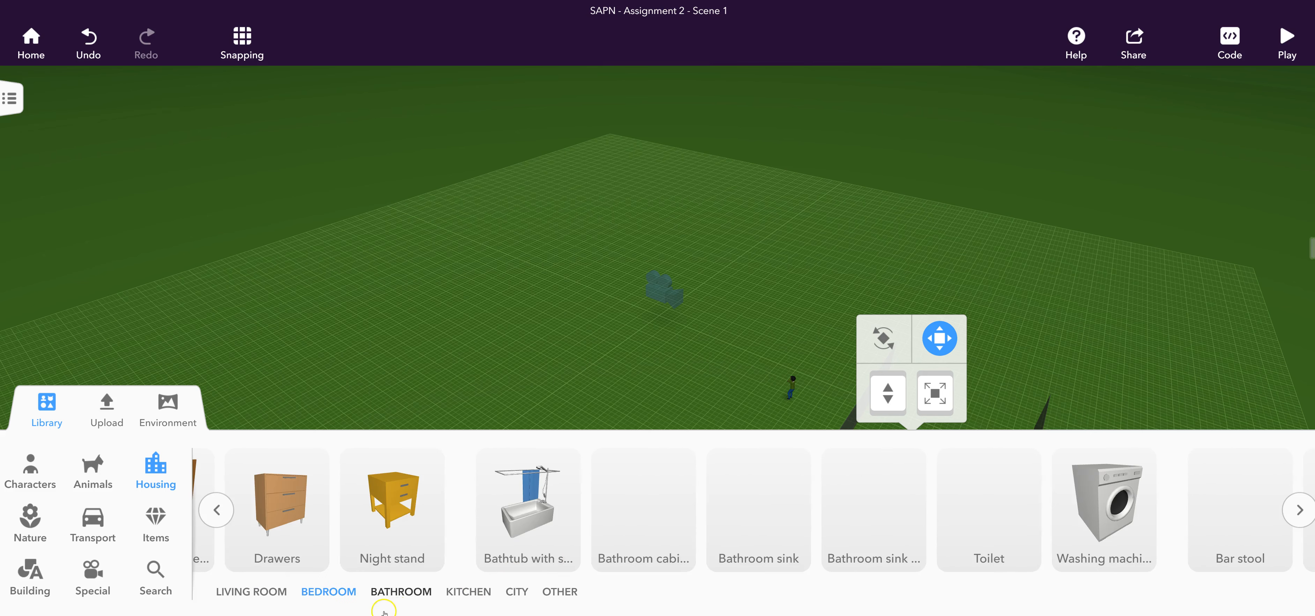
left_click(456, 593)
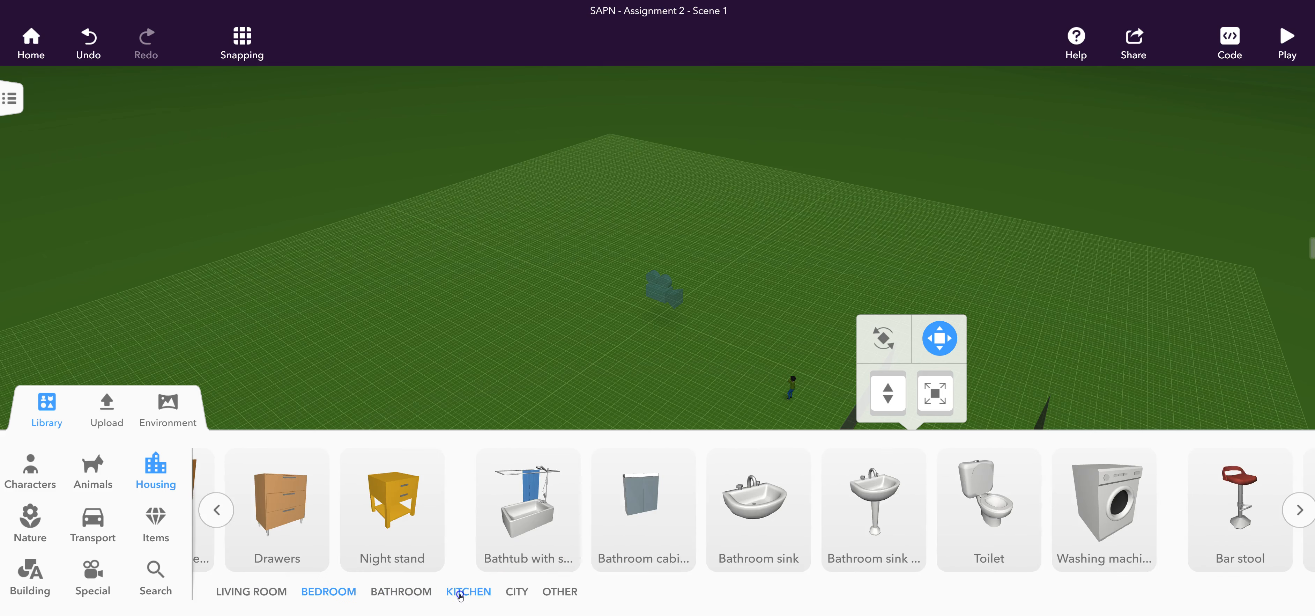
left_click(519, 592)
left_click_drag(474, 527, 969, 365)
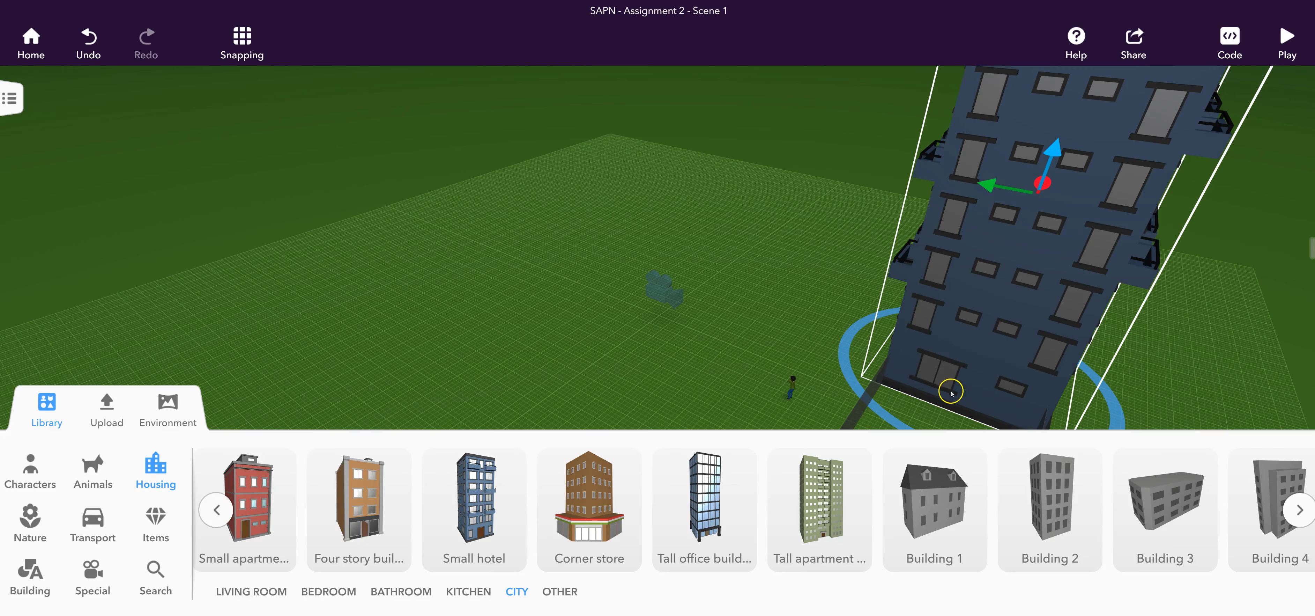
left_click(1285, 38)
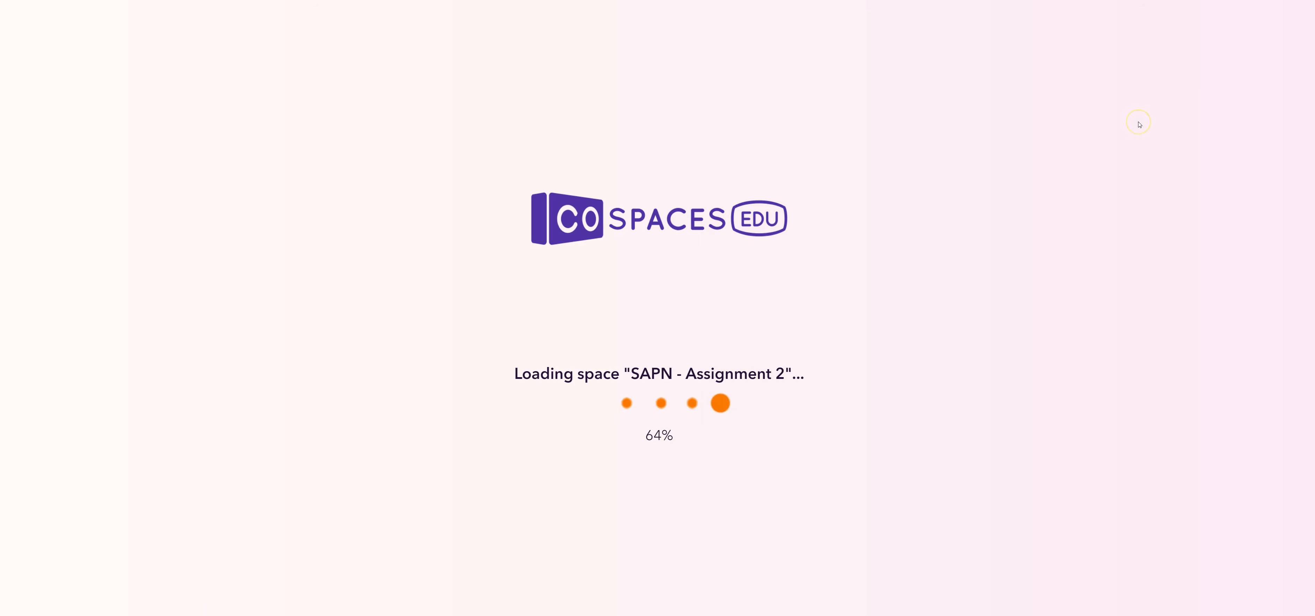